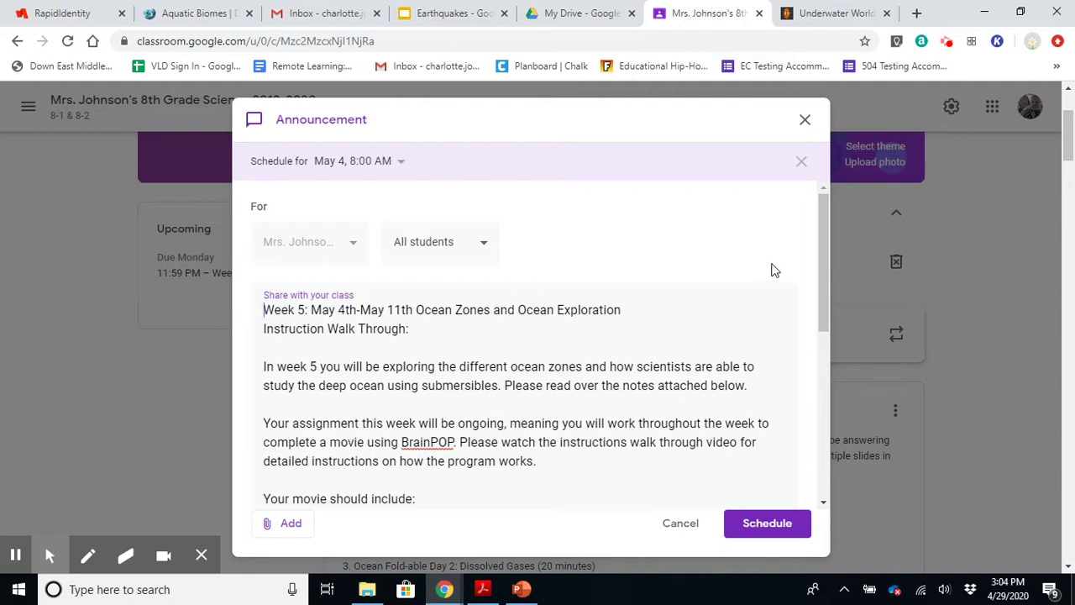
# Step: Review the Week 5 announcement's instructions, homeroom links and attachments, and schedule it for May 4, 8:00 AM
pyautogui.scroll(-1, 774, 269)
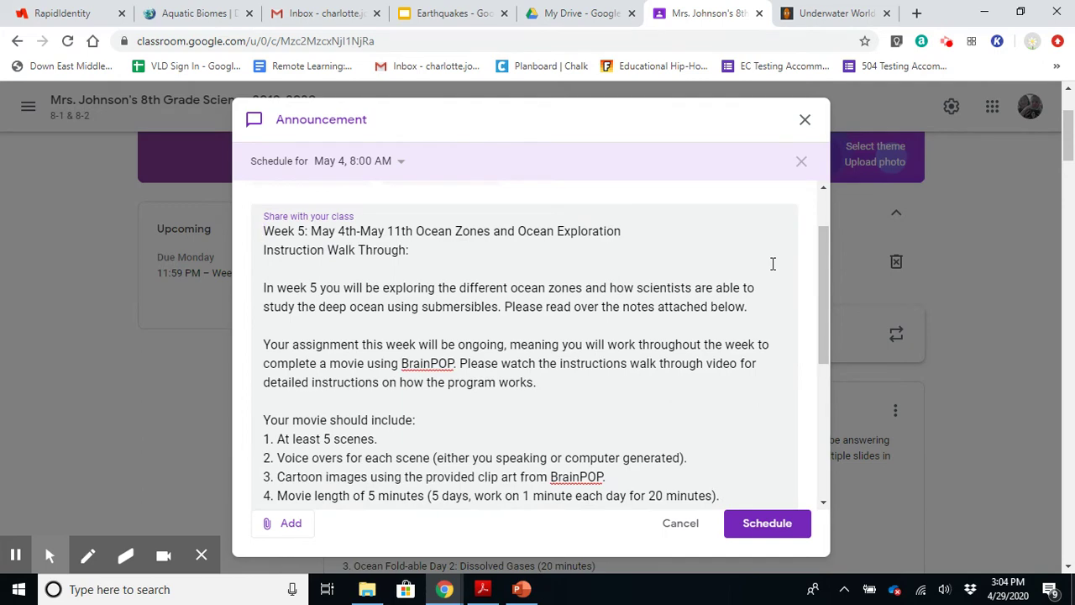
pyautogui.scroll(-5, 773, 264)
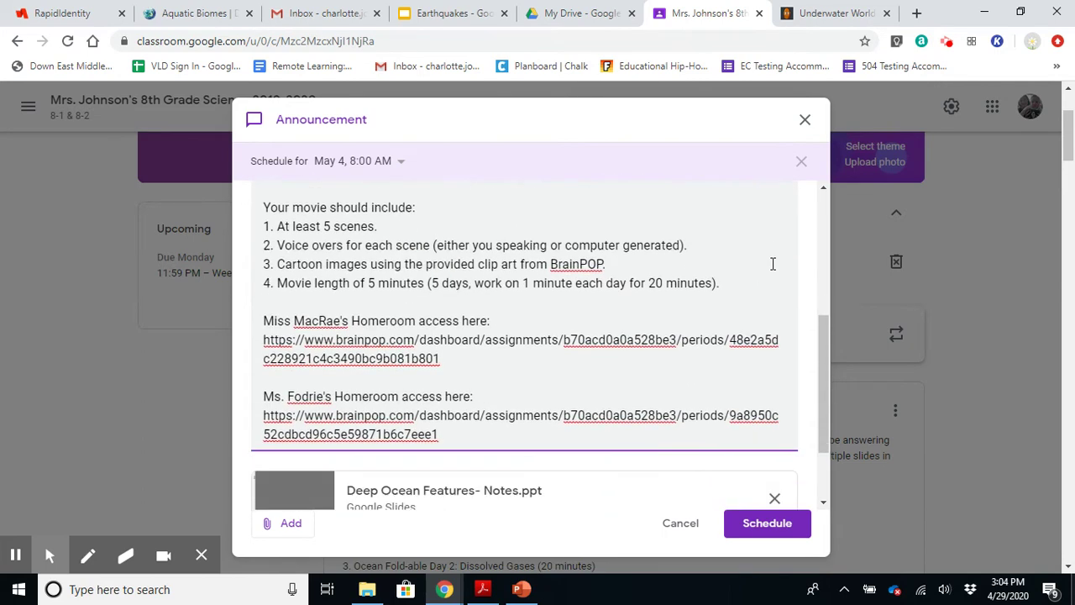
pyautogui.scroll(5, 773, 264)
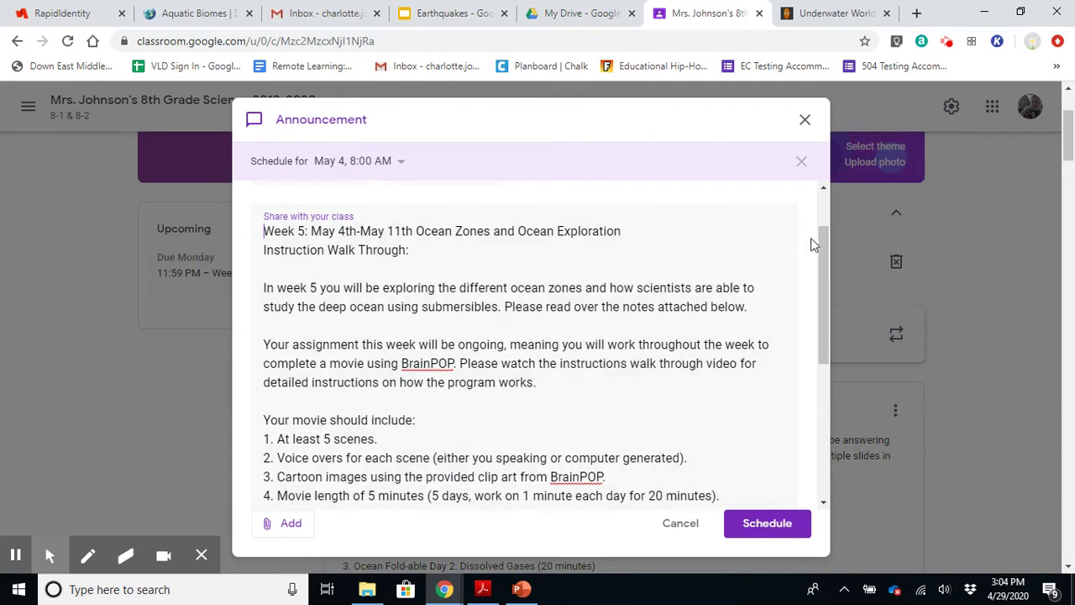
pyautogui.moveTo(822, 232); pyautogui.dragTo(825, 223)
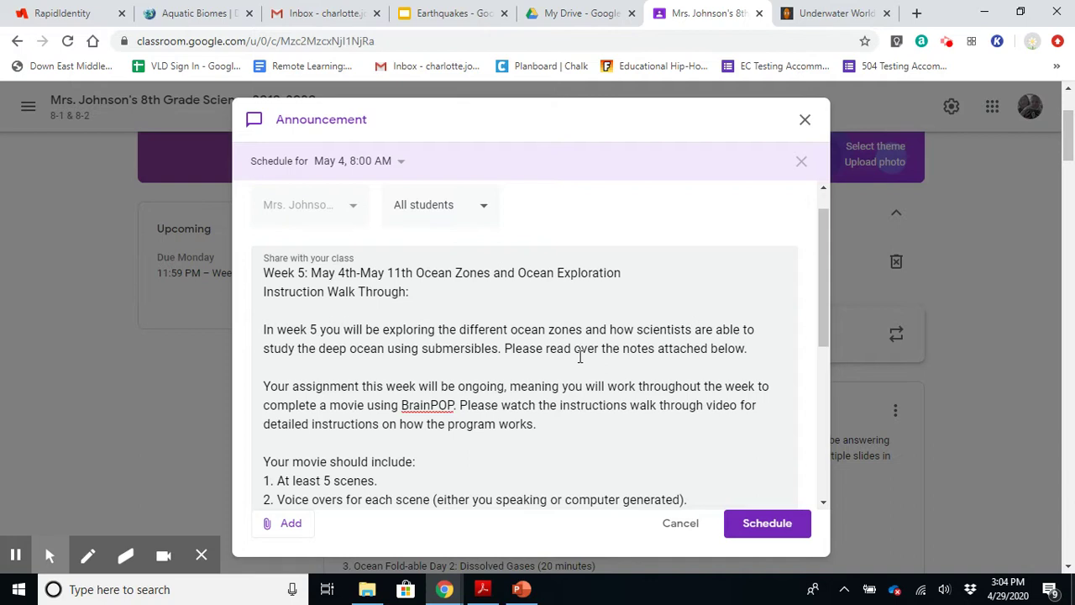
pyautogui.scroll(-1, 580, 357)
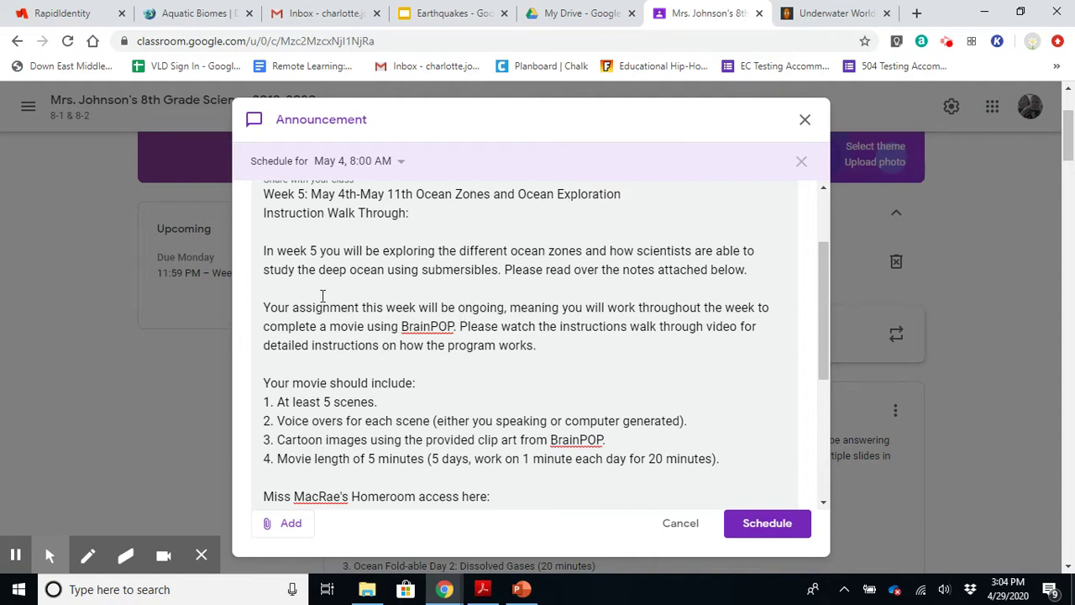
pyautogui.scroll(-1, 290, 312)
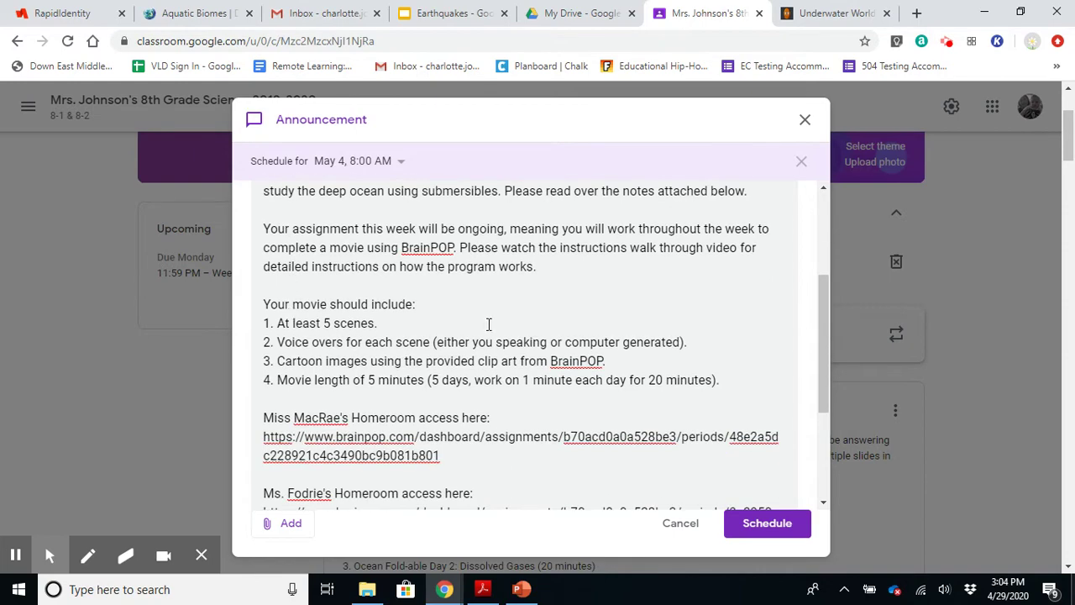
pyautogui.scroll(-3, 488, 325)
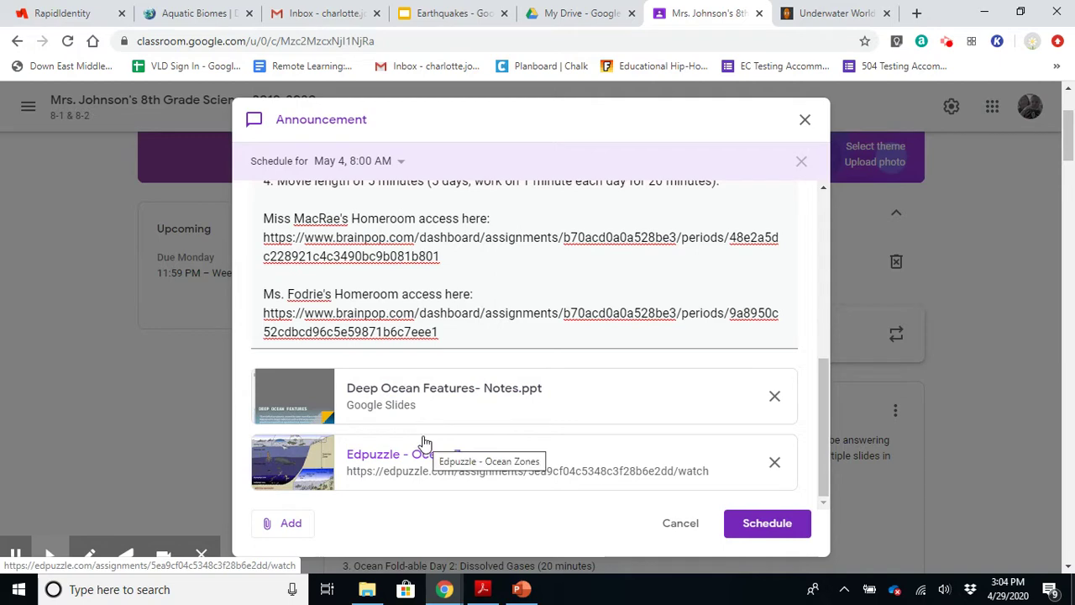
pyautogui.scroll(2, 424, 443)
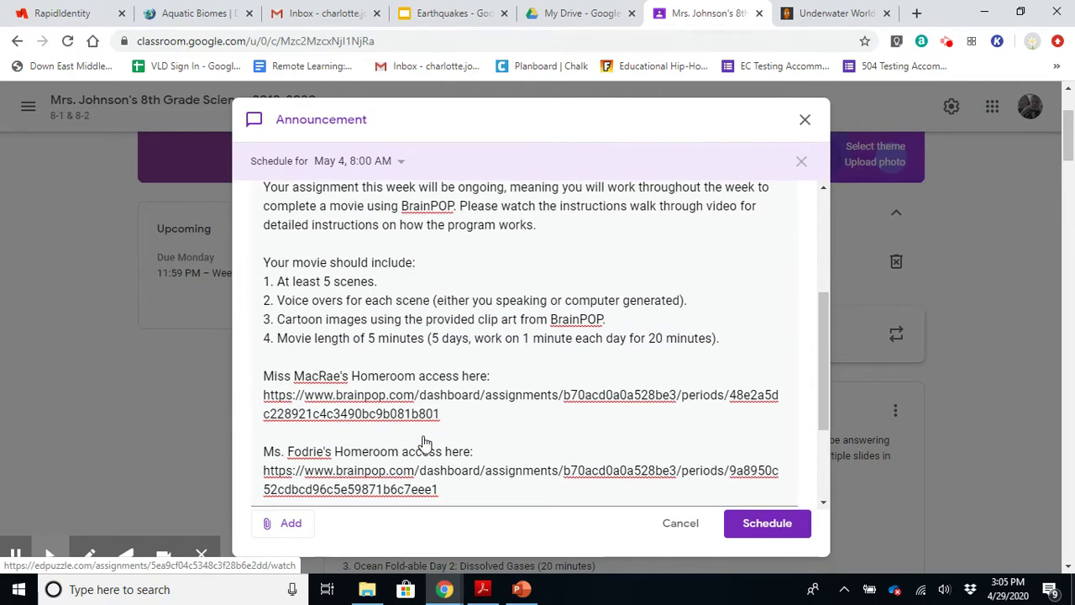
pyautogui.click(751, 523)
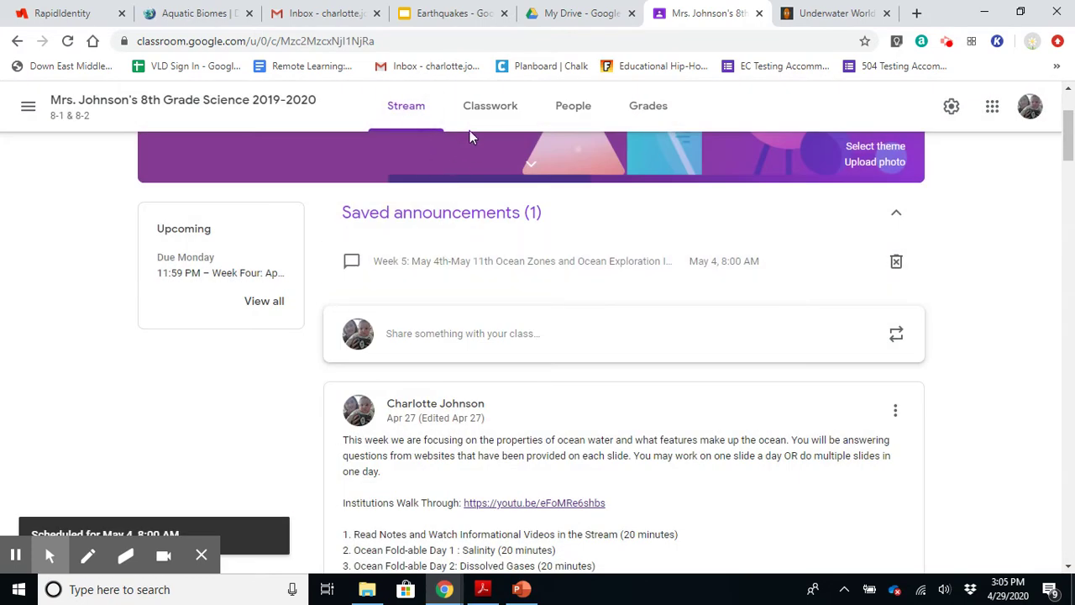
# Step: Open the classwork assignment "Week 5: Ocean Zones and Exploration" for editing and review its movie requirements and homeroom links
pyautogui.click(473, 109)
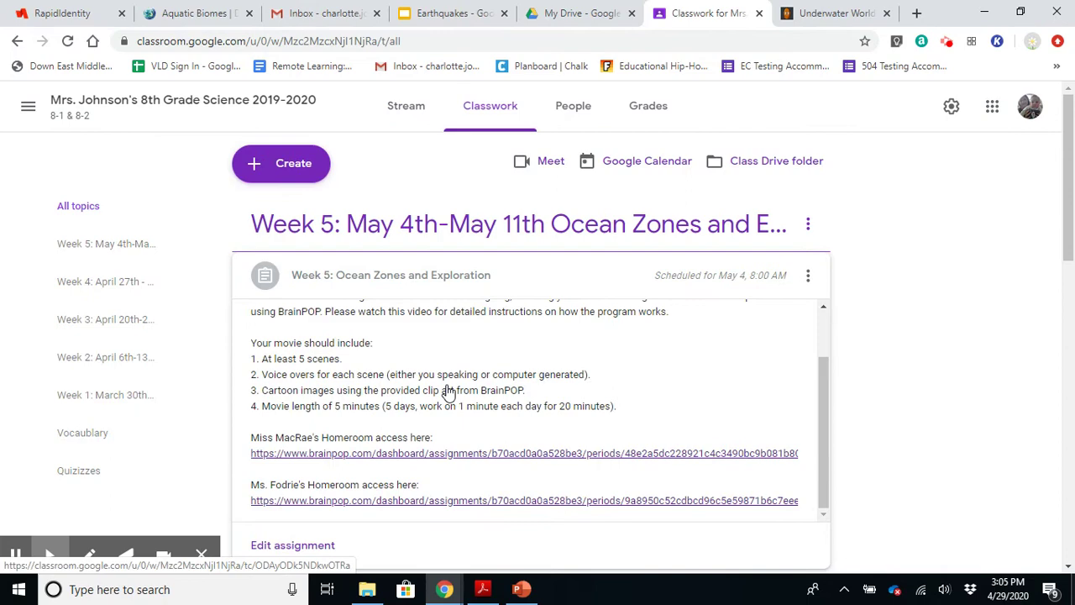
pyautogui.scroll(-1, 457, 415)
pyautogui.click(296, 466)
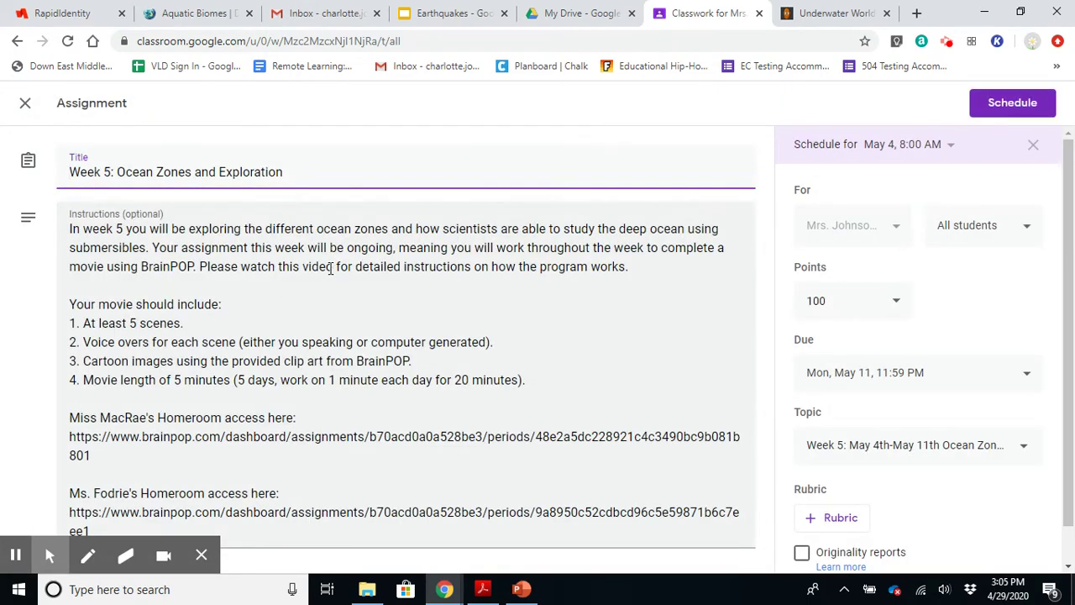
pyautogui.scroll(-1, 108, 329)
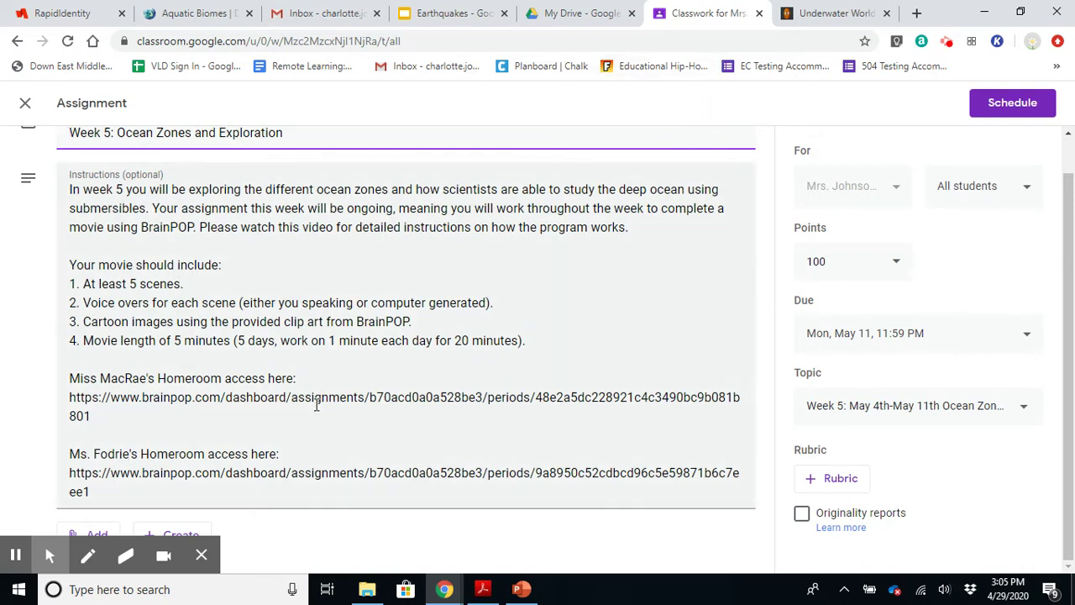
# Step: Switch to BrainPOP and review the Underwater World Assignment's instructions, its two movies and the Submarines Movie Project
pyautogui.click(796, 25)
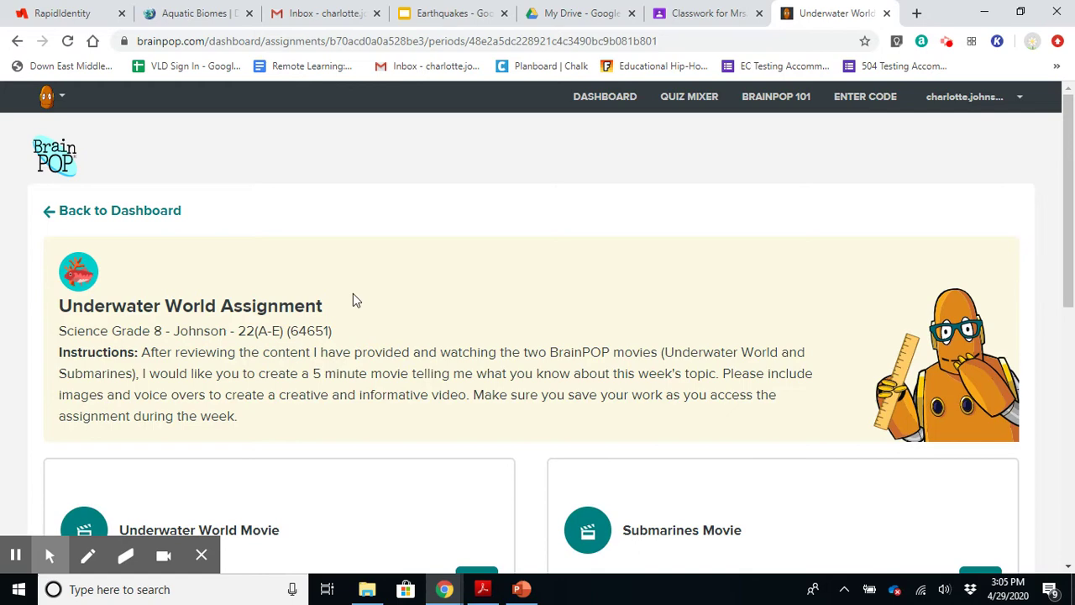
pyautogui.scroll(-1, 355, 300)
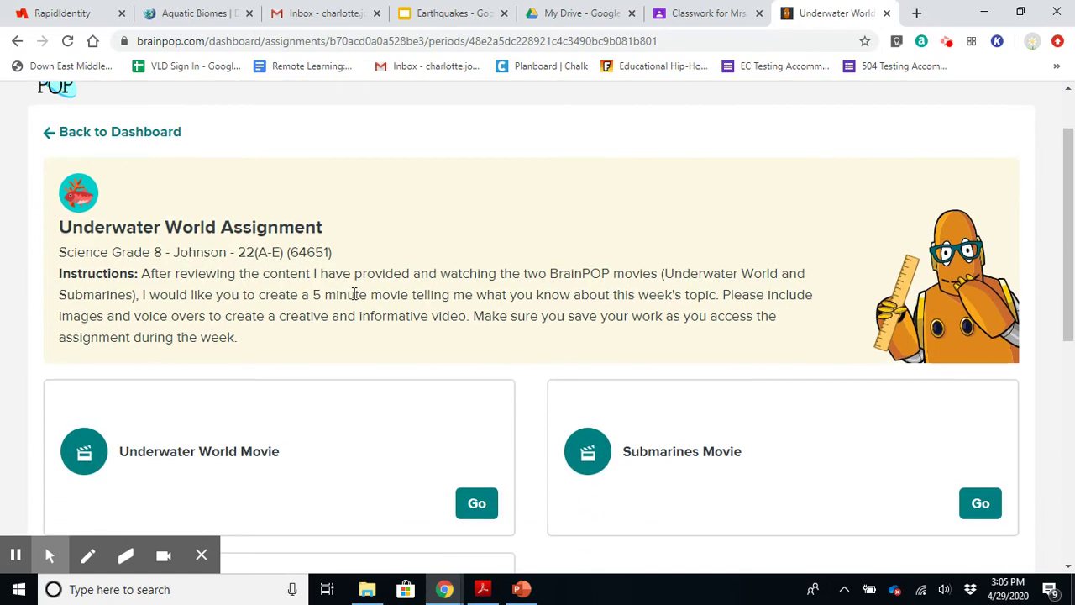
pyautogui.scroll(-2, 354, 294)
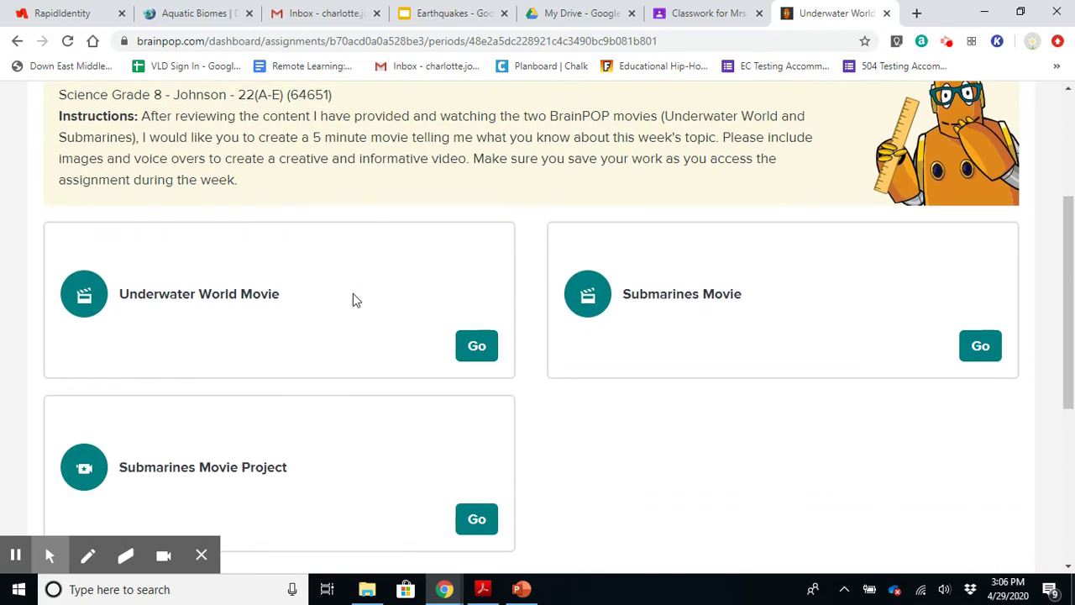
pyautogui.scroll(1, 168, 143)
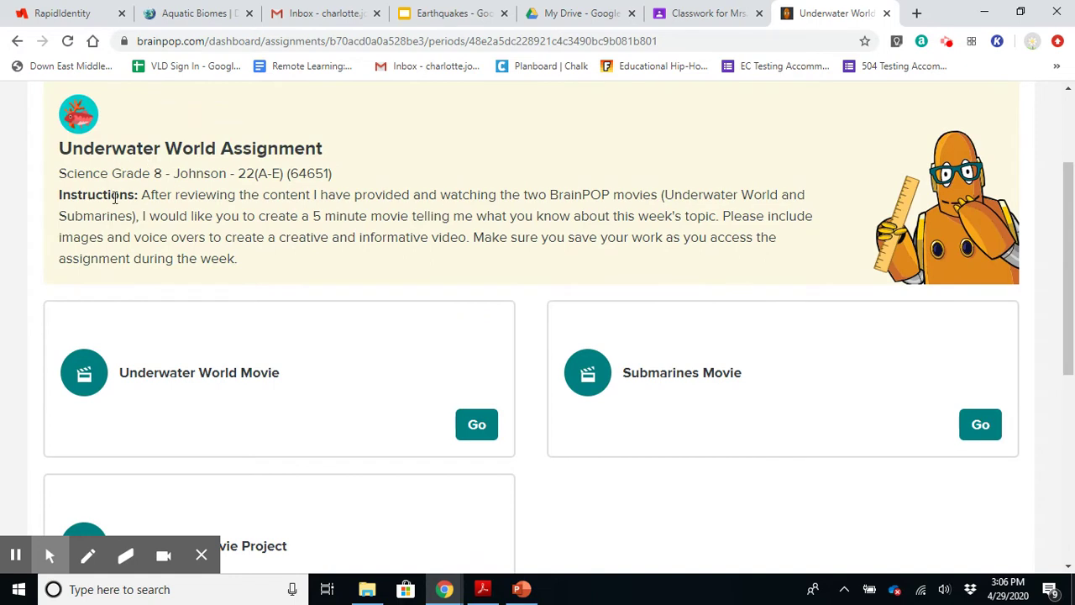
pyautogui.scroll(-1, 687, 254)
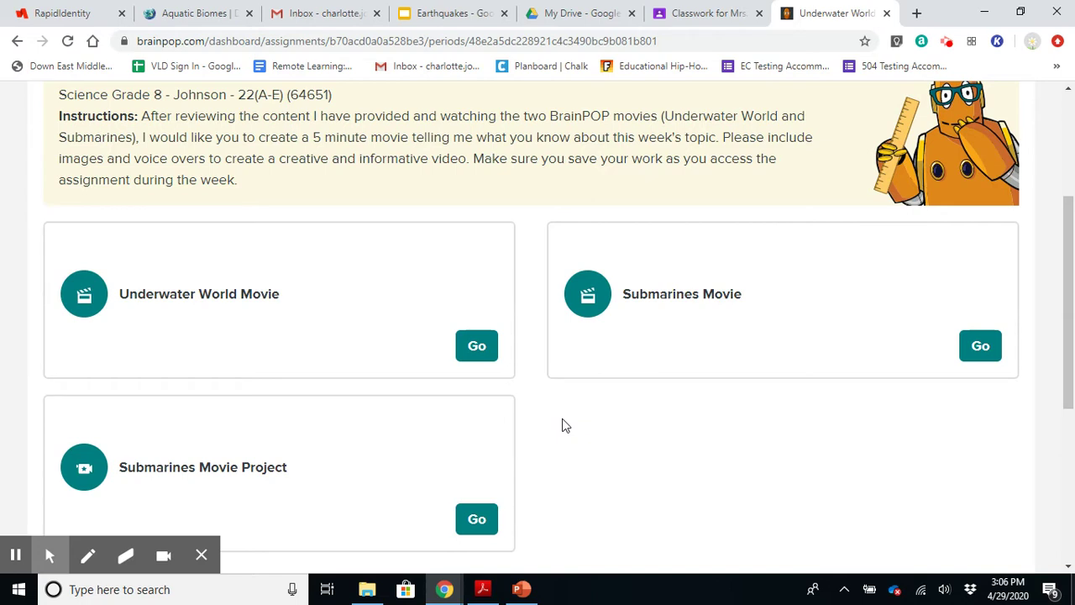
pyautogui.scroll(-1, 247, 433)
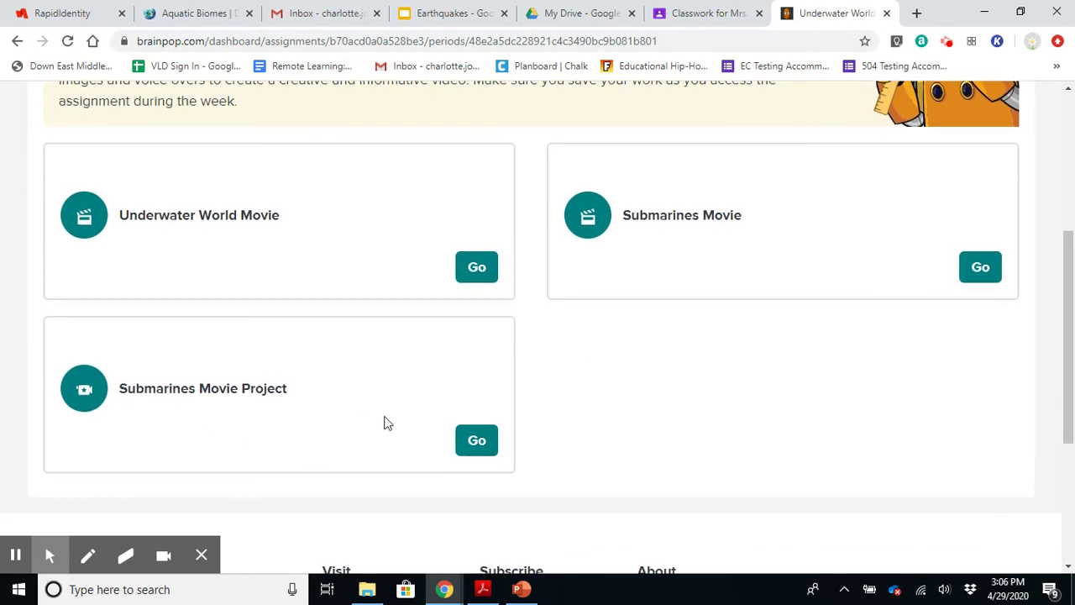
# Step: Open the Submarines Movie Project, start the movie by writing a new letter, and look over its scenes and image library
pyautogui.click(472, 440)
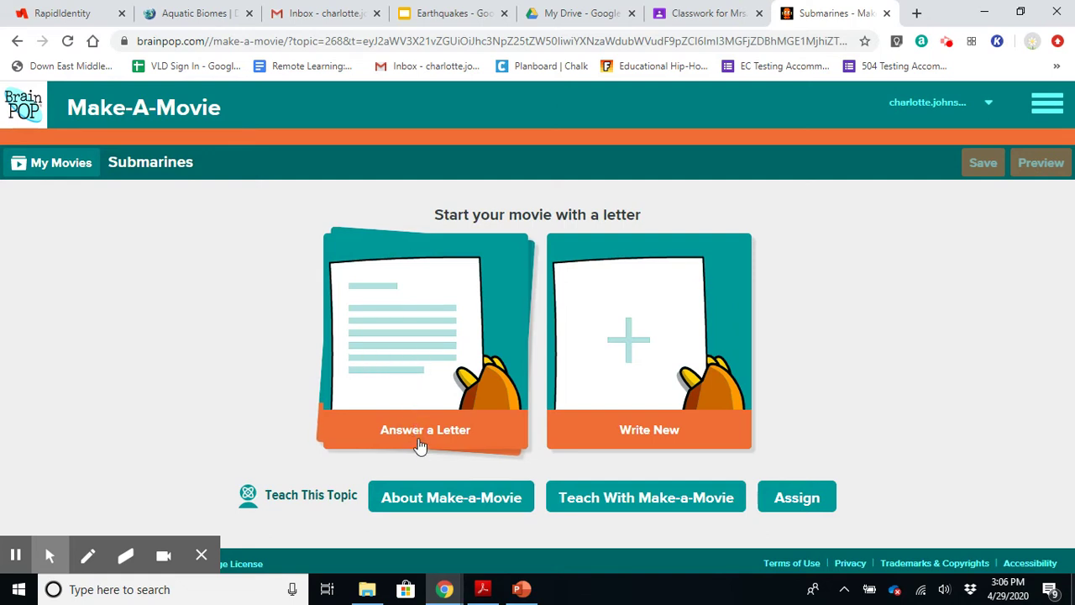
pyautogui.click(649, 336)
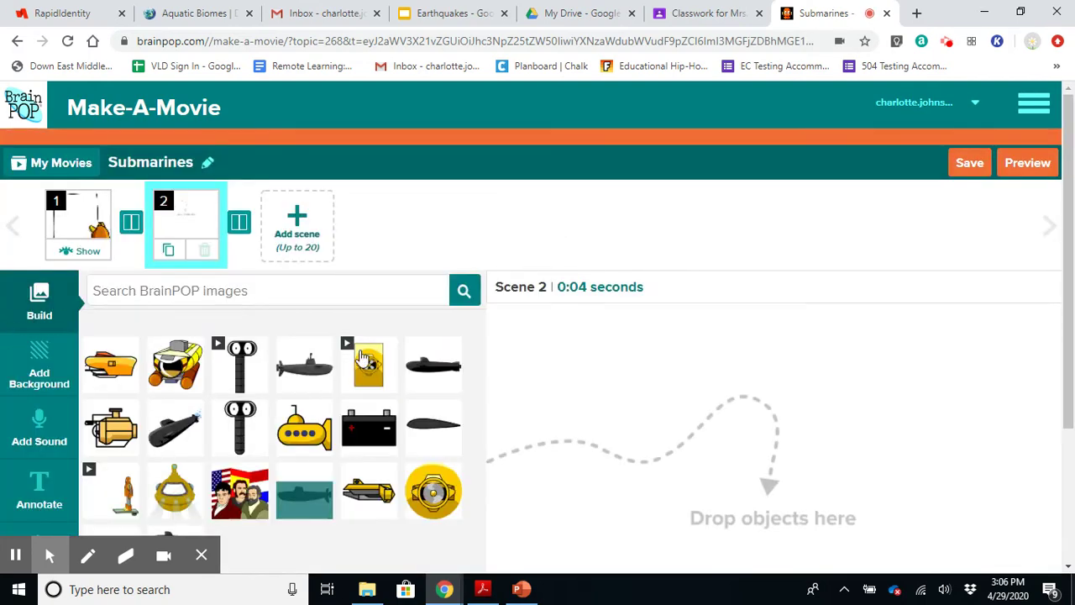
pyautogui.scroll(-1, 135, 370)
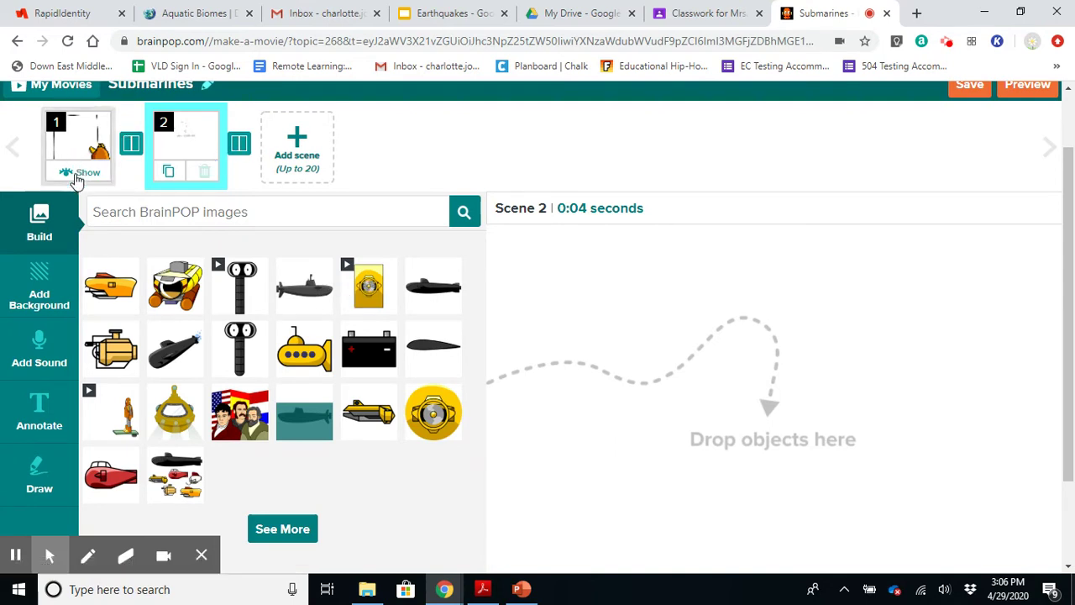
pyautogui.scroll(1, 92, 126)
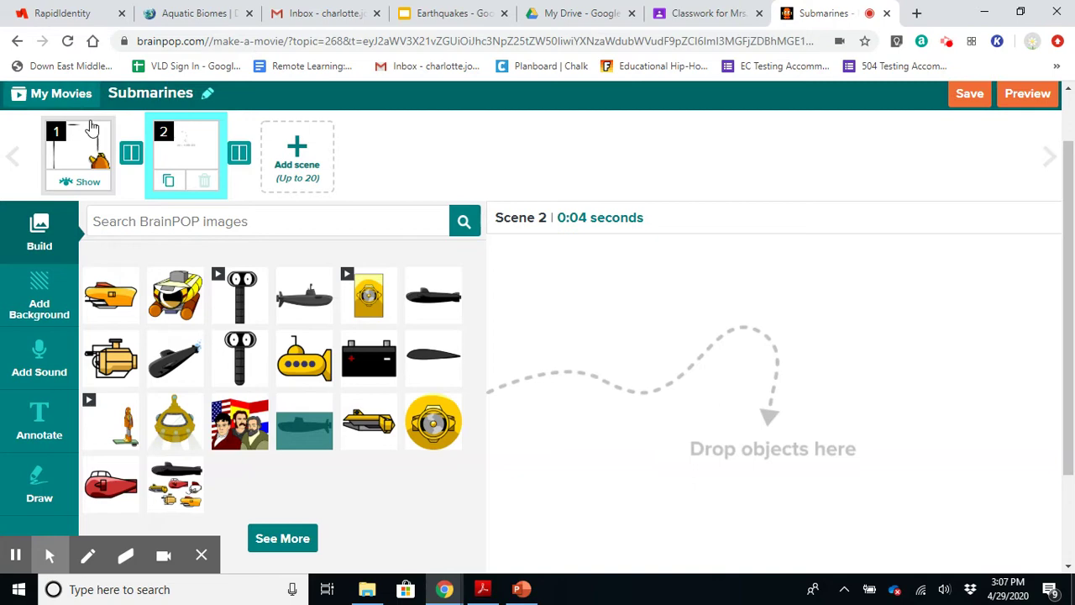
pyautogui.scroll(1, 92, 126)
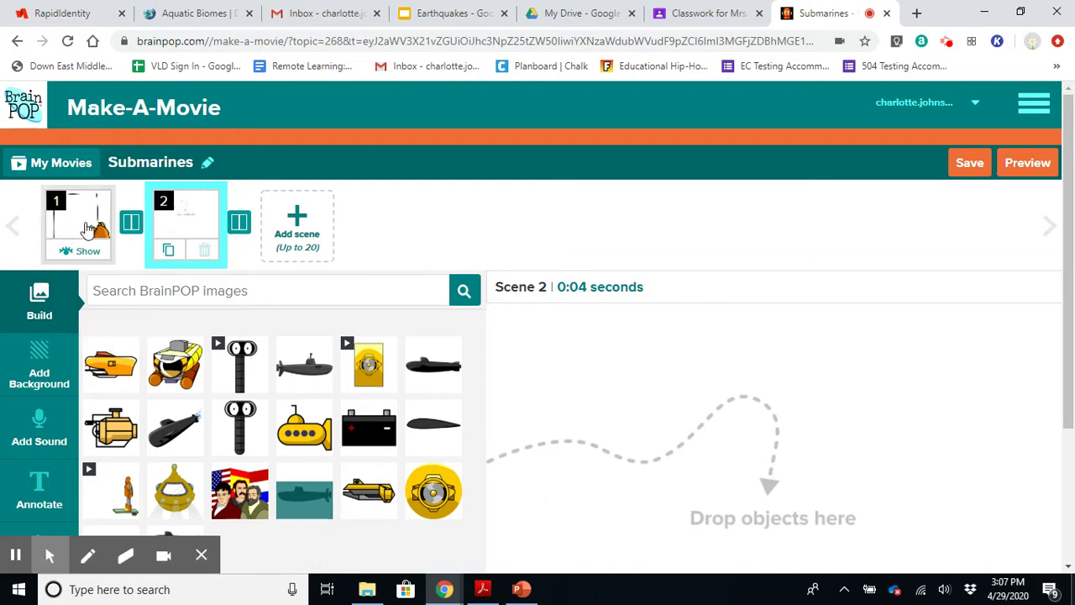
# Step: Add the yellow-orange submersible with the red top to scene 2 and apply the light orange background
pyautogui.click(114, 370)
pyautogui.moveTo(113, 370); pyautogui.dragTo(597, 407)
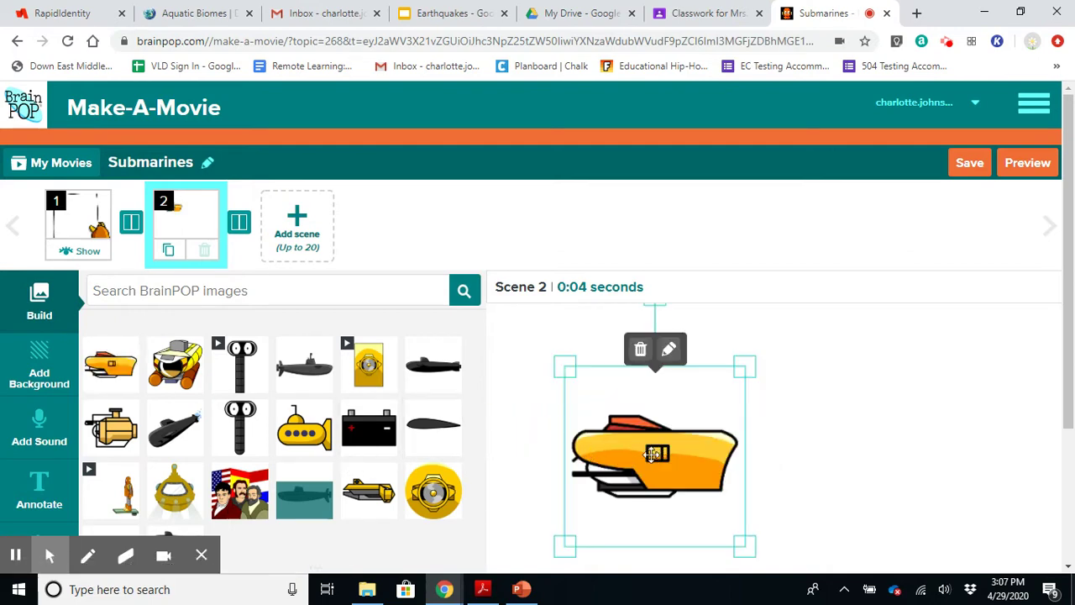
pyautogui.click(48, 373)
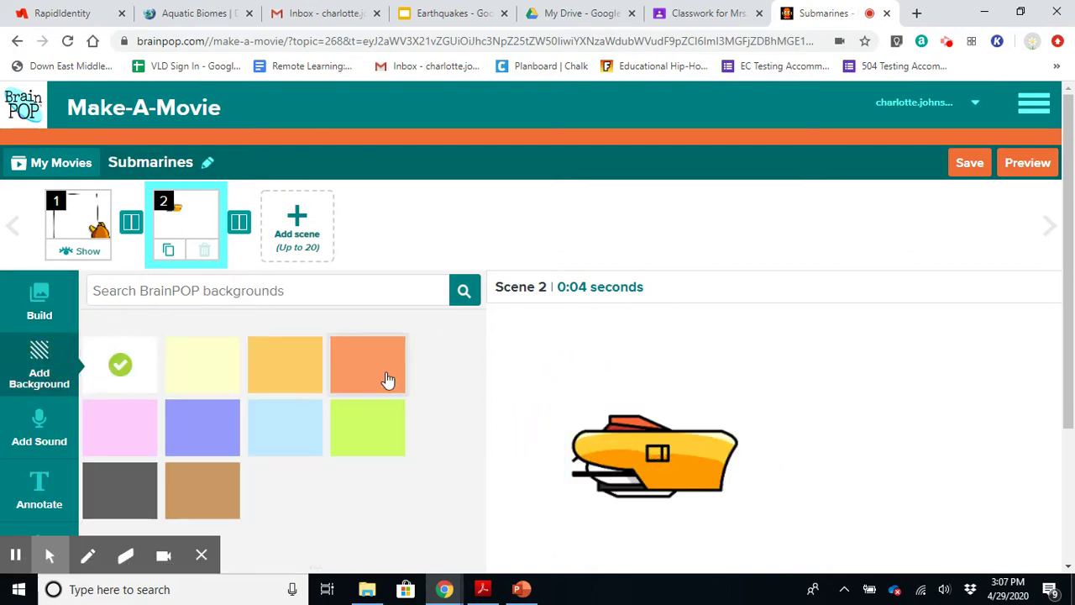
pyautogui.click(269, 388)
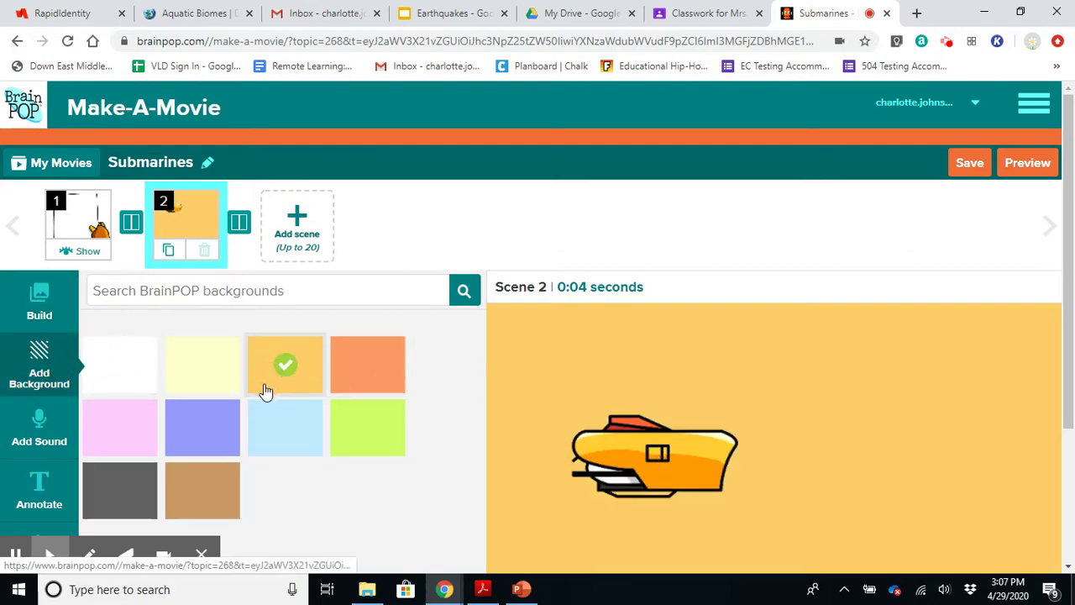
# Step: View scene 2's computer-voice and recording options, check the voice-over requirements in the Google Classroom assignment, and close the options without adding sound
pyautogui.click(30, 445)
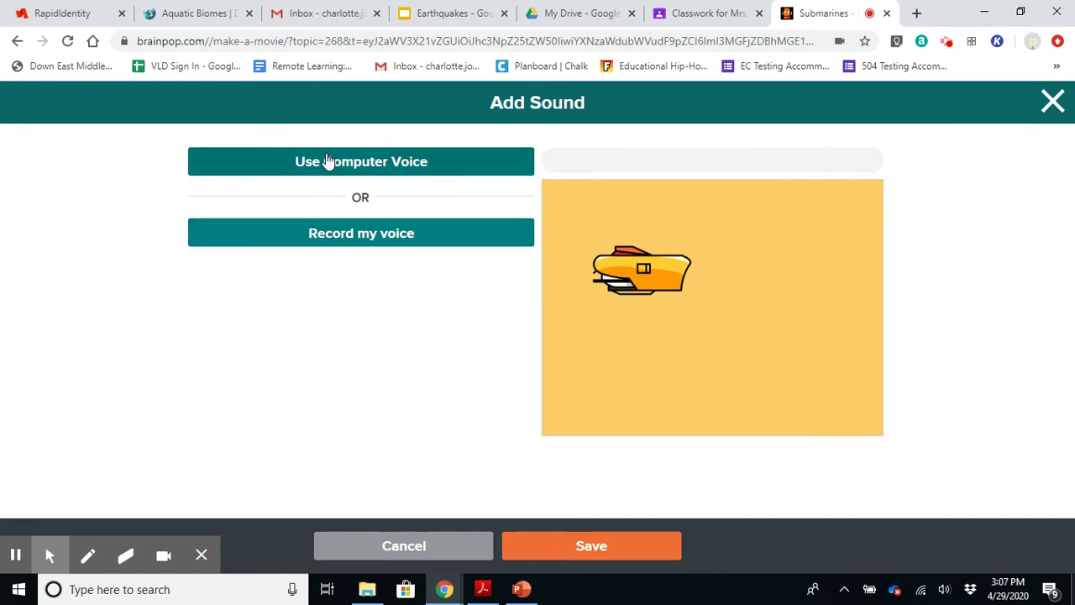
pyautogui.click(701, 20)
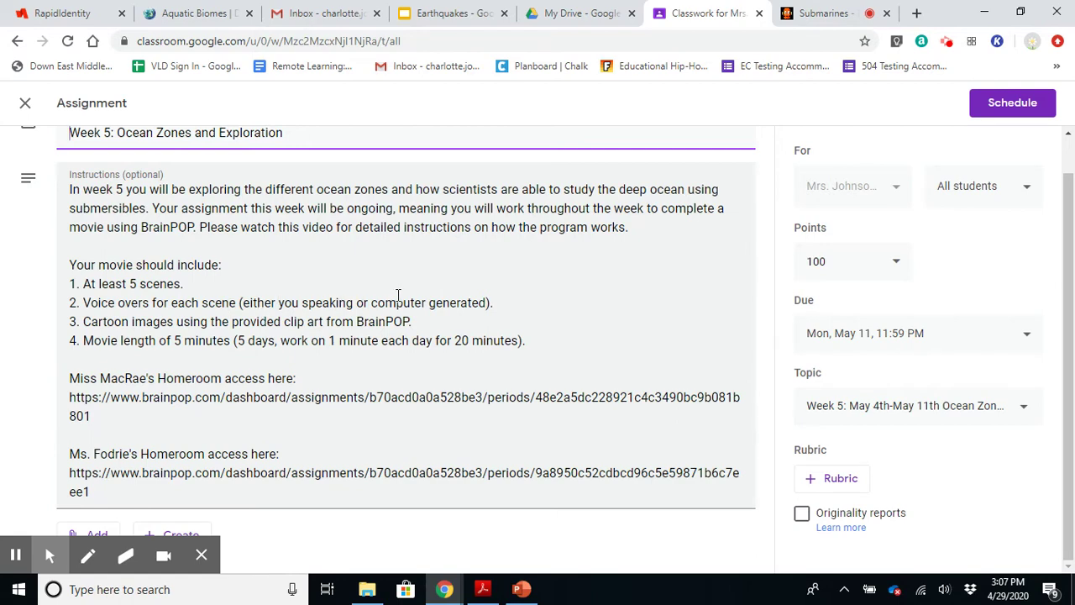
pyautogui.click(832, 12)
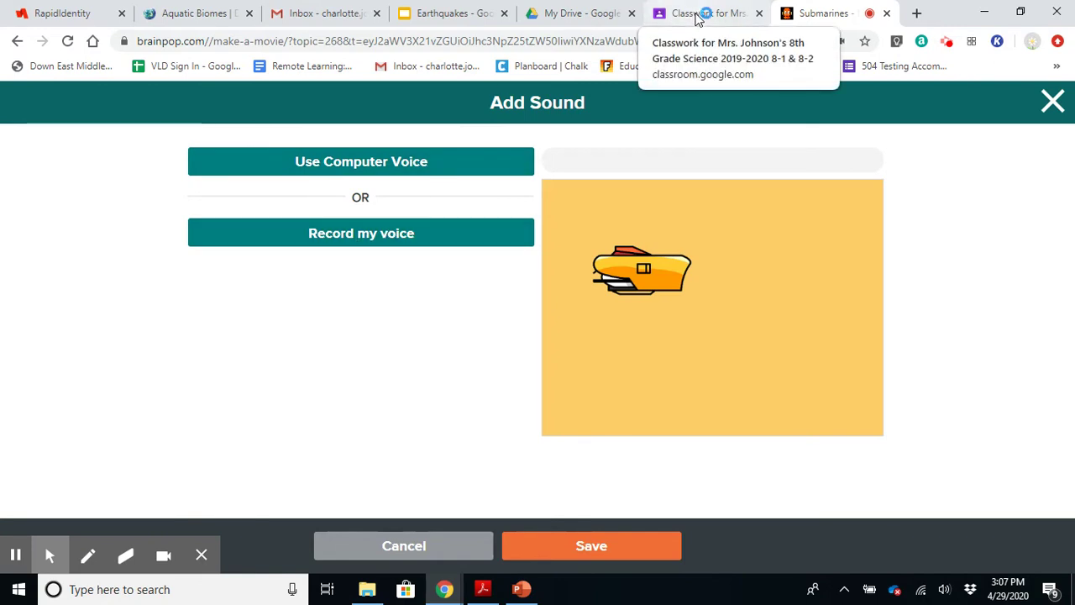
pyautogui.click(696, 15)
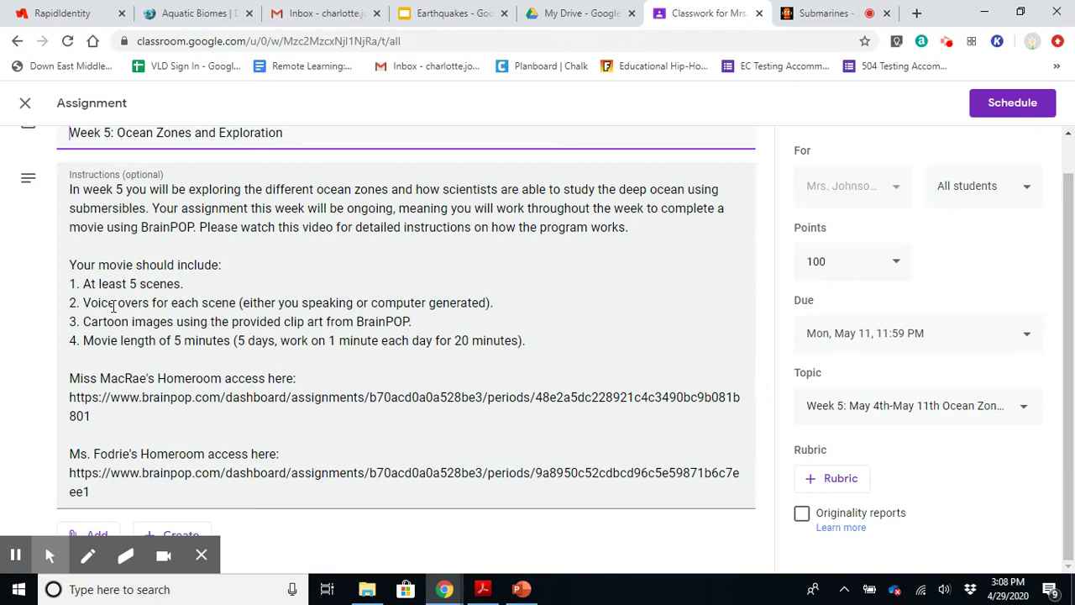
pyautogui.click(815, 14)
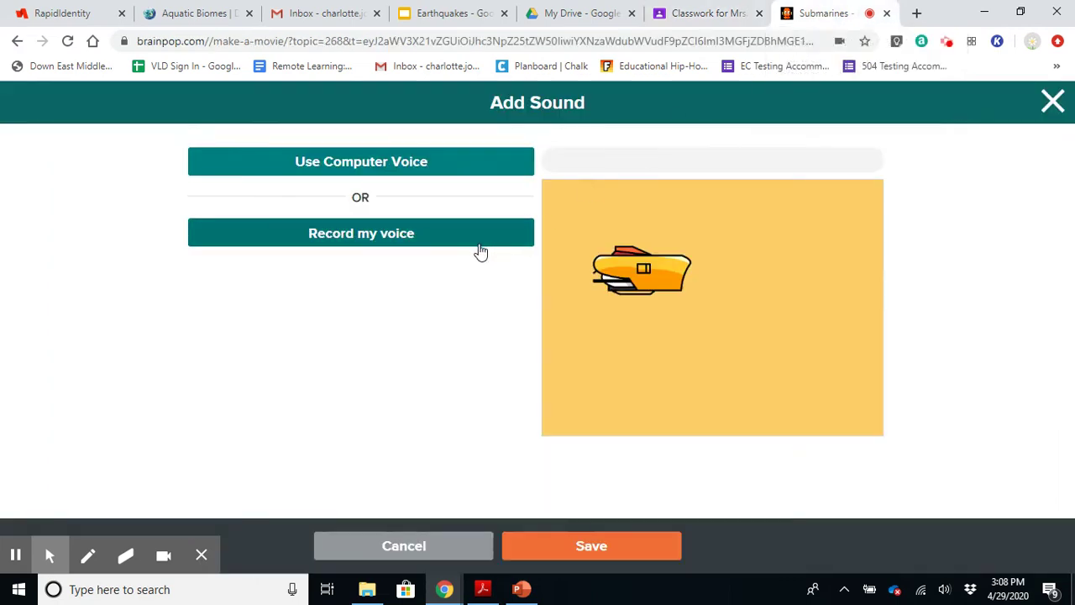
pyautogui.click(1051, 118)
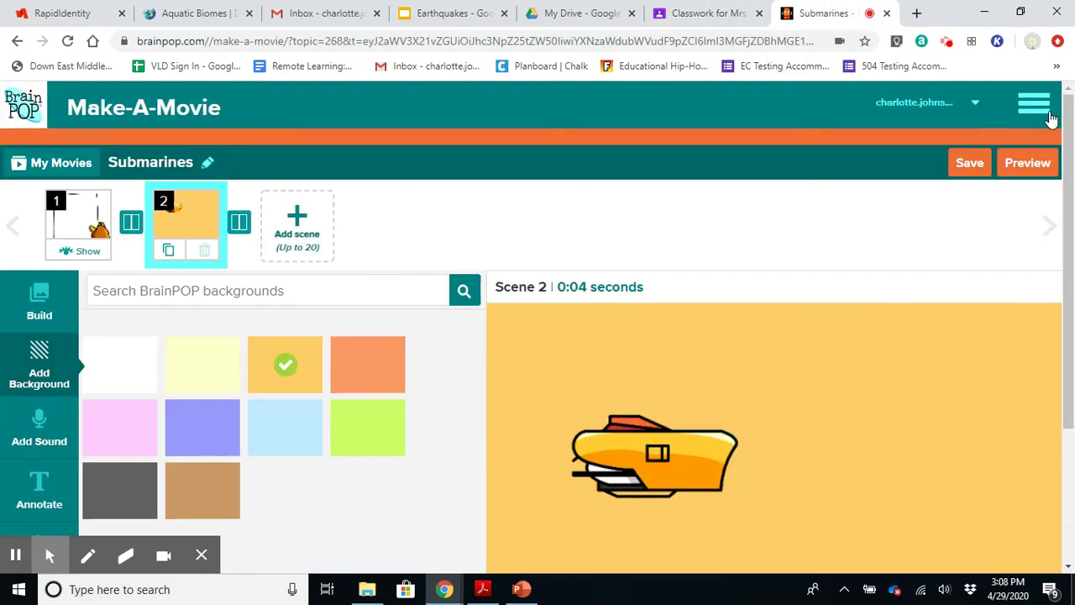
# Step: Move the submersible up and to the left in scene 2, and open scene 1 to view its blank letter
pyautogui.scroll(-1, 348, 451)
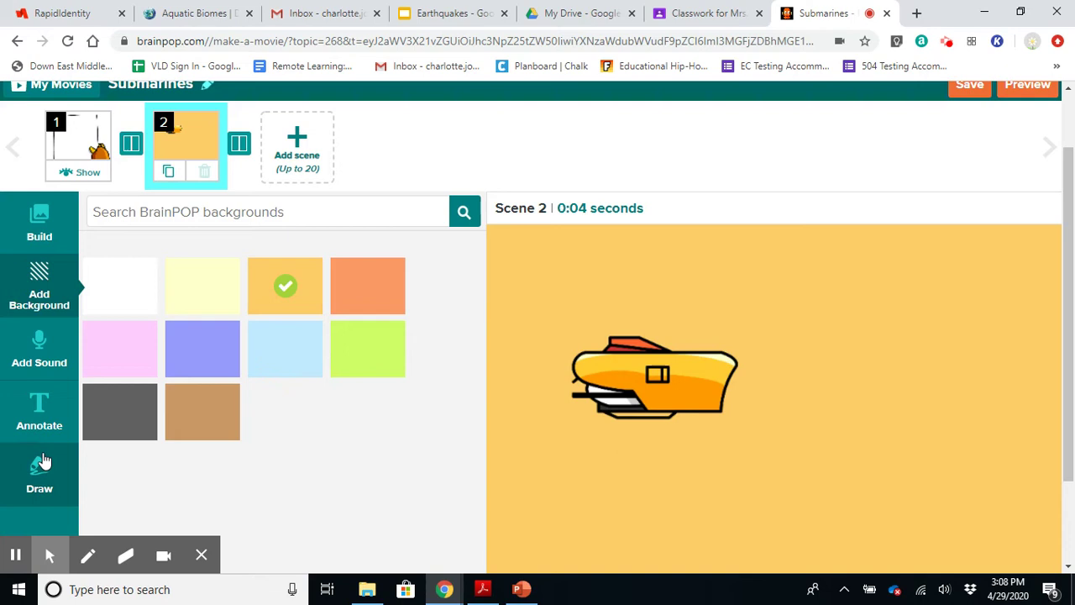
pyautogui.moveTo(653, 383); pyautogui.dragTo(616, 348)
pyautogui.click(84, 151)
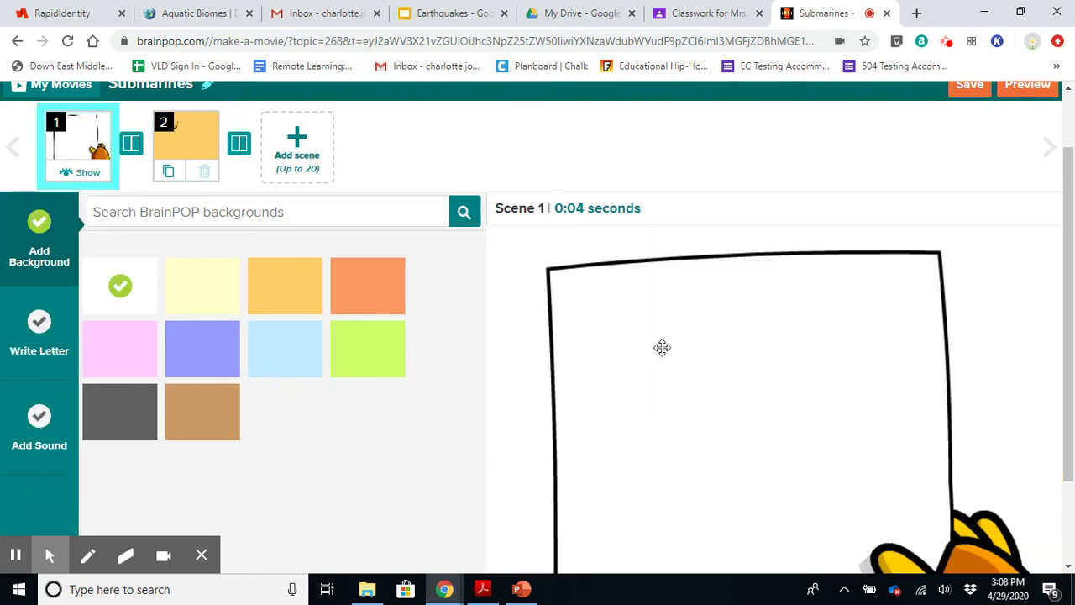
pyautogui.scroll(-2, 714, 358)
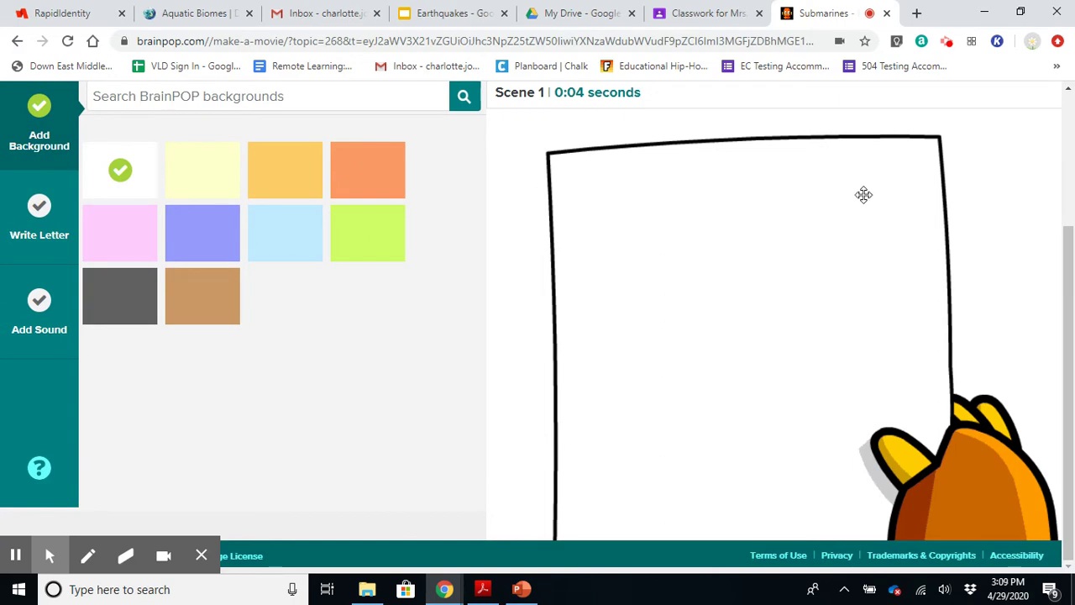
# Step: Write scene 1's letter with the prefilled greeting and the sender "A Friend", leaving the question blank, and look over the letter
pyautogui.scroll(1, 41, 273)
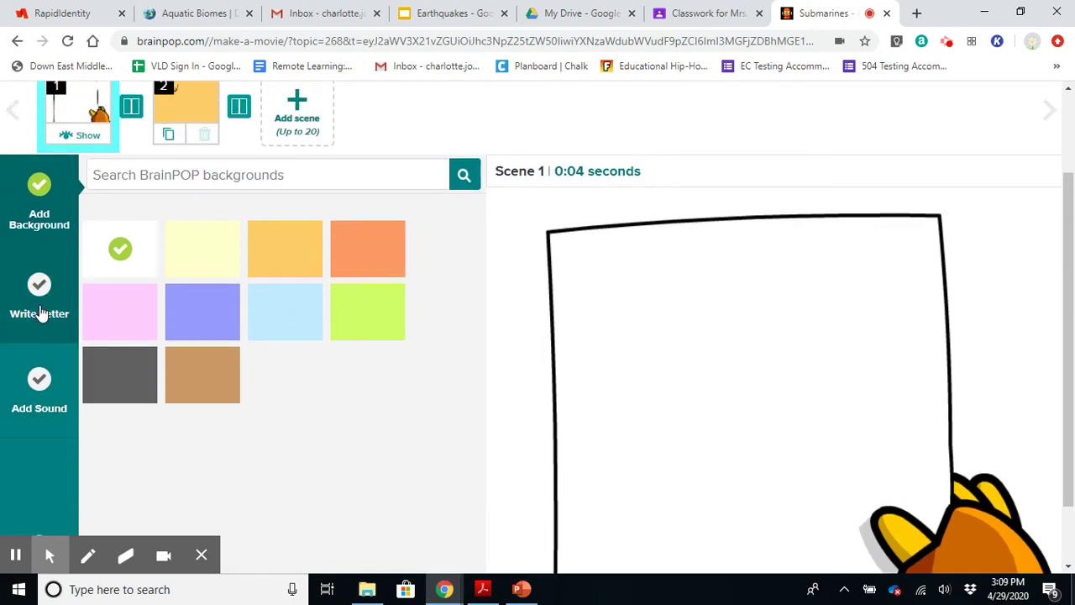
pyautogui.click(41, 312)
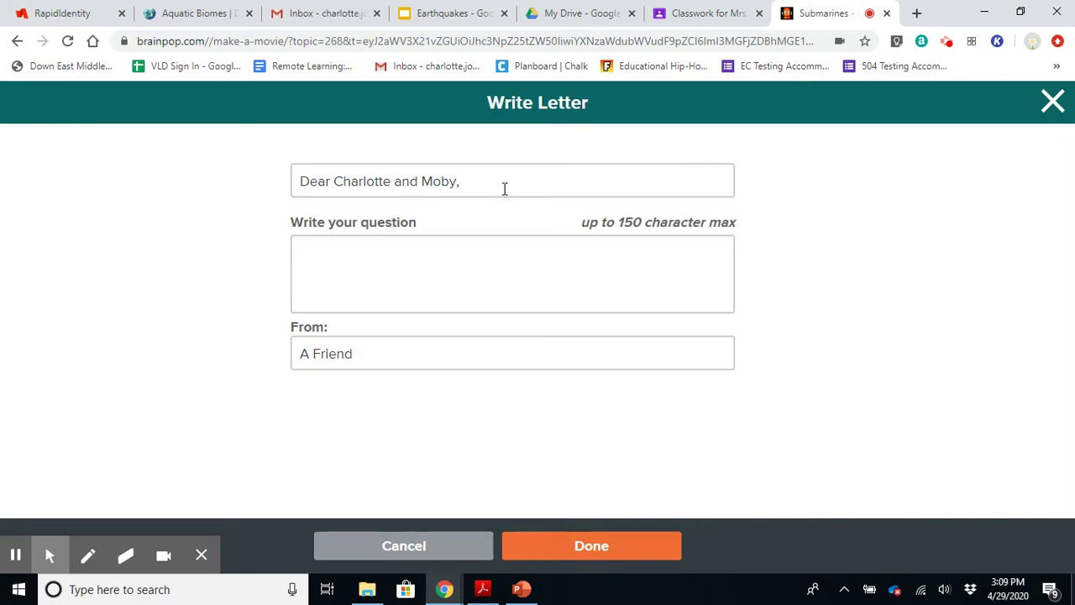
pyautogui.click(322, 251)
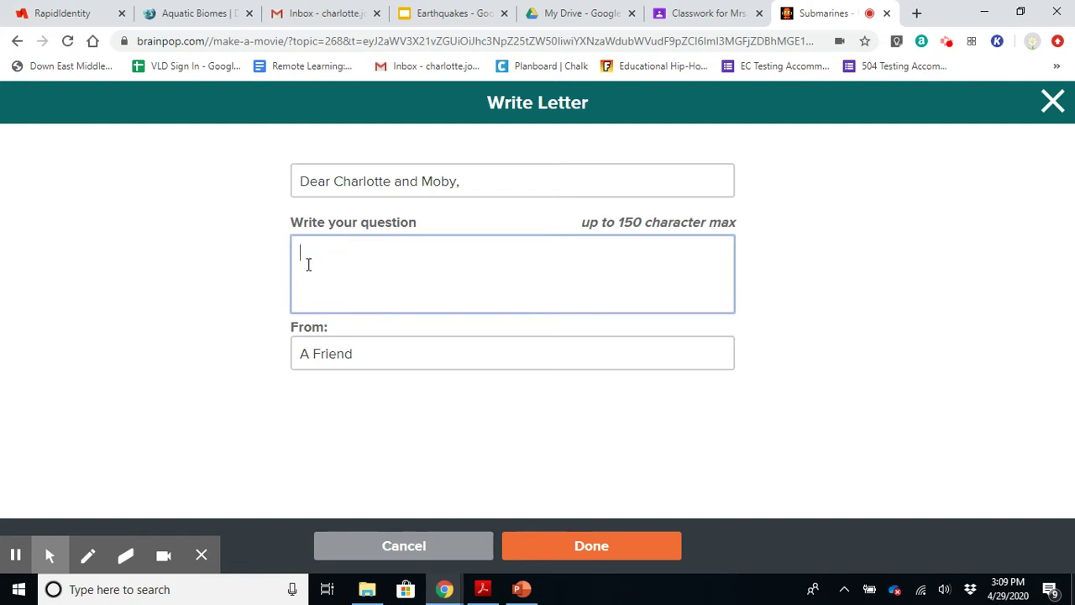
pyautogui.click(564, 555)
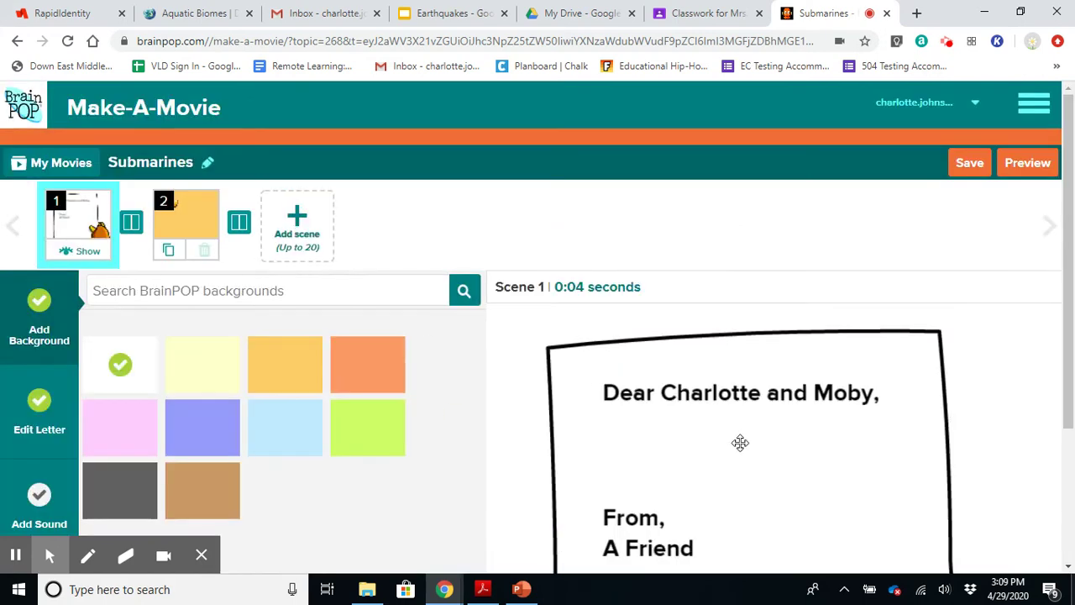
pyautogui.scroll(-2, 661, 464)
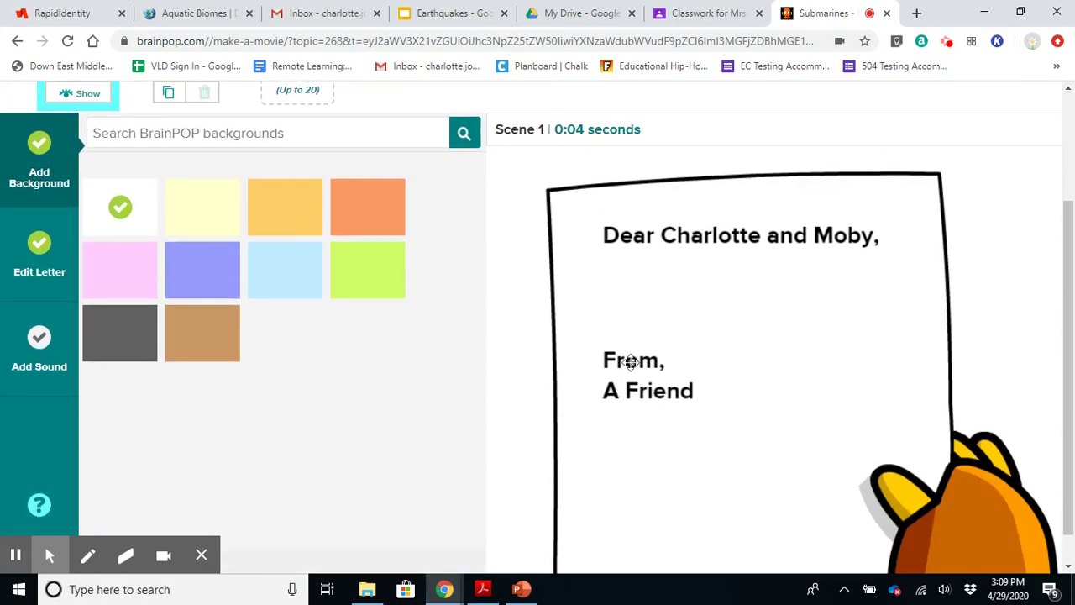
pyautogui.scroll(1, 594, 384)
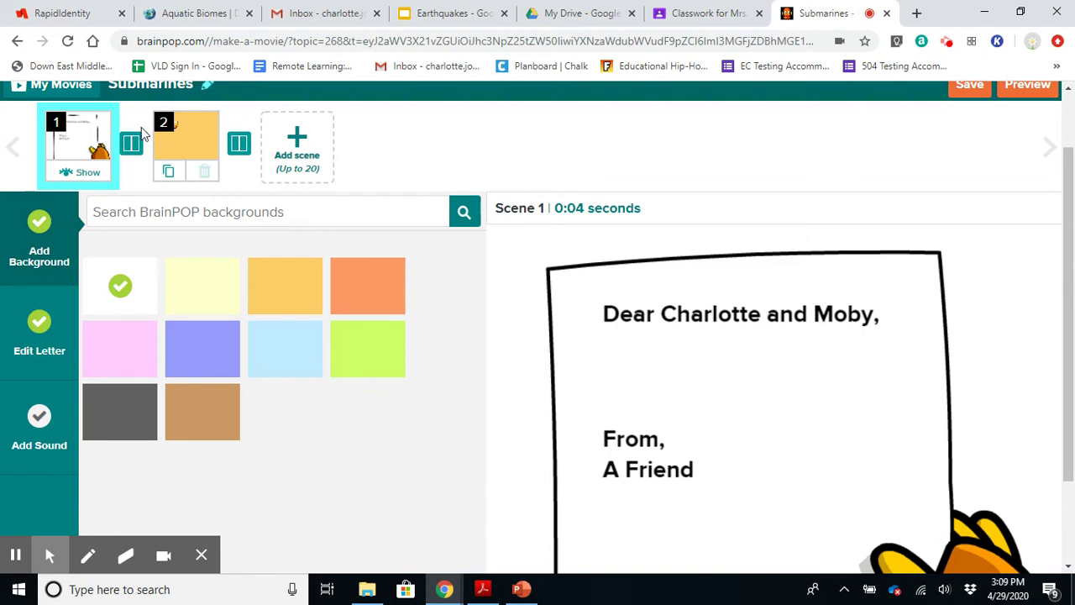
# Step: Go back to scene 2 and add three blank scenes after it, as scenes 3, 4 and 5
pyautogui.click(186, 136)
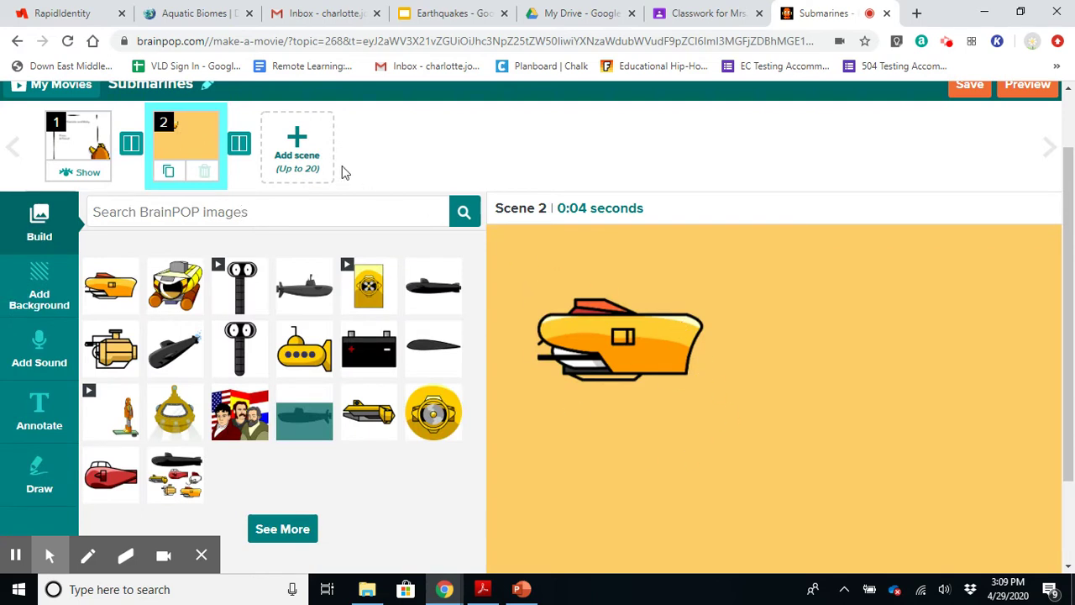
pyautogui.click(296, 147)
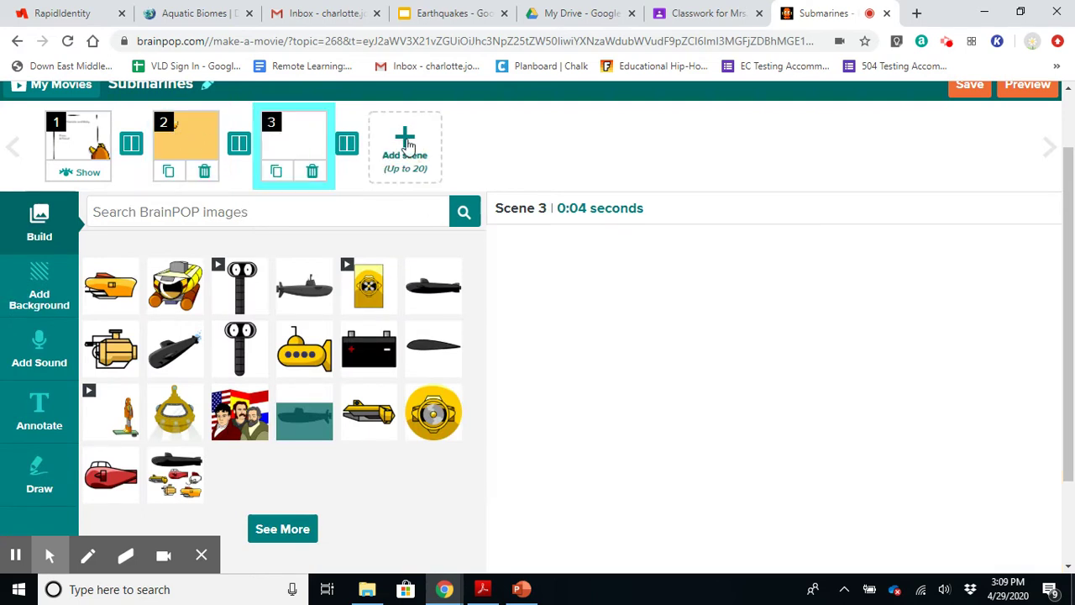
pyautogui.click(407, 144)
pyautogui.click(504, 152)
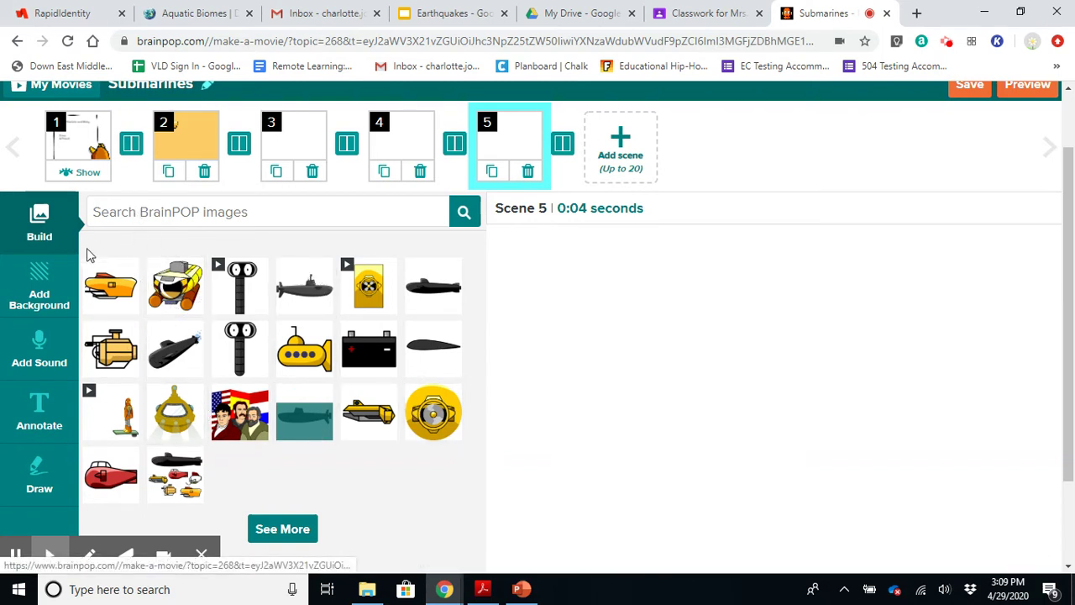
# Step: Search the BrainPOP images for "Underwater World" and add the round animated undersea vent image to scene 5
pyautogui.click(115, 217)
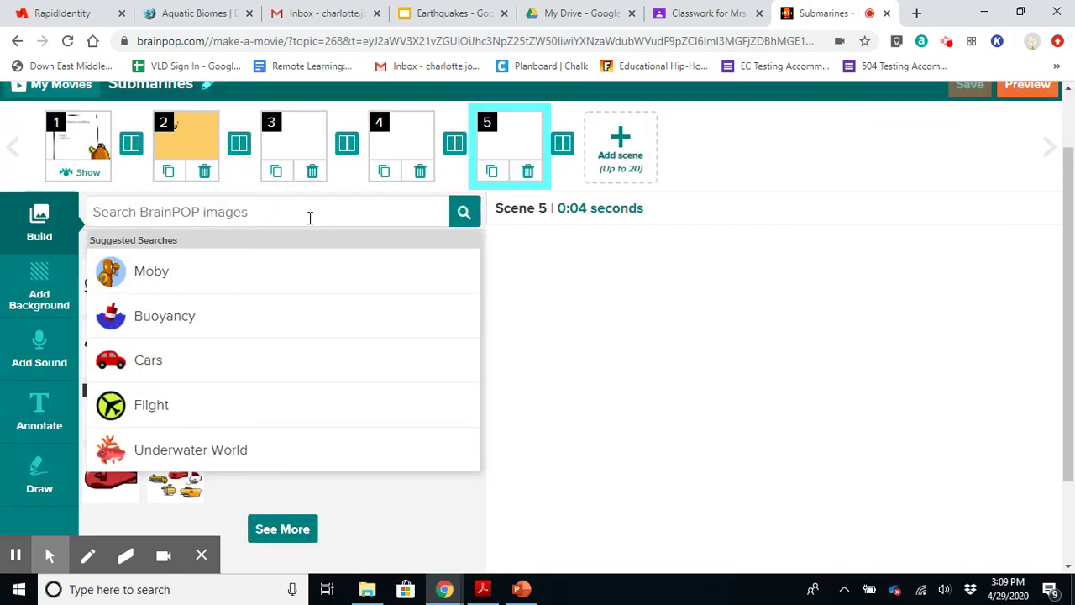
pyautogui.click(306, 213)
pyautogui.write('un')
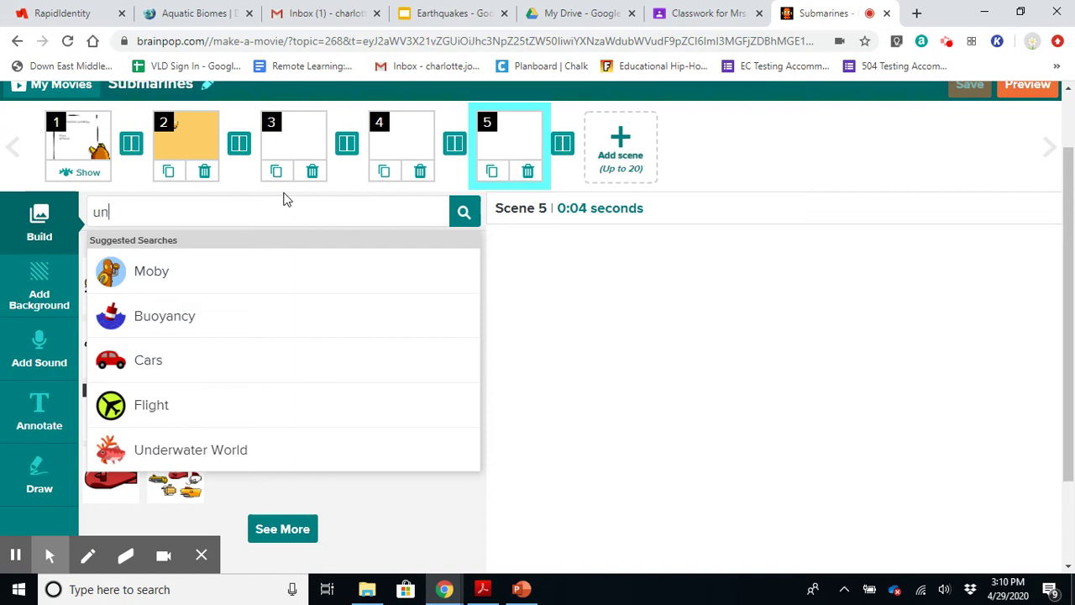
pyautogui.write('derwarte')
pyautogui.press('BackSpace')
pyautogui.press('BackSpace')
pyautogui.write('er')
pyautogui.write(' wrold')
pyautogui.write('orld')
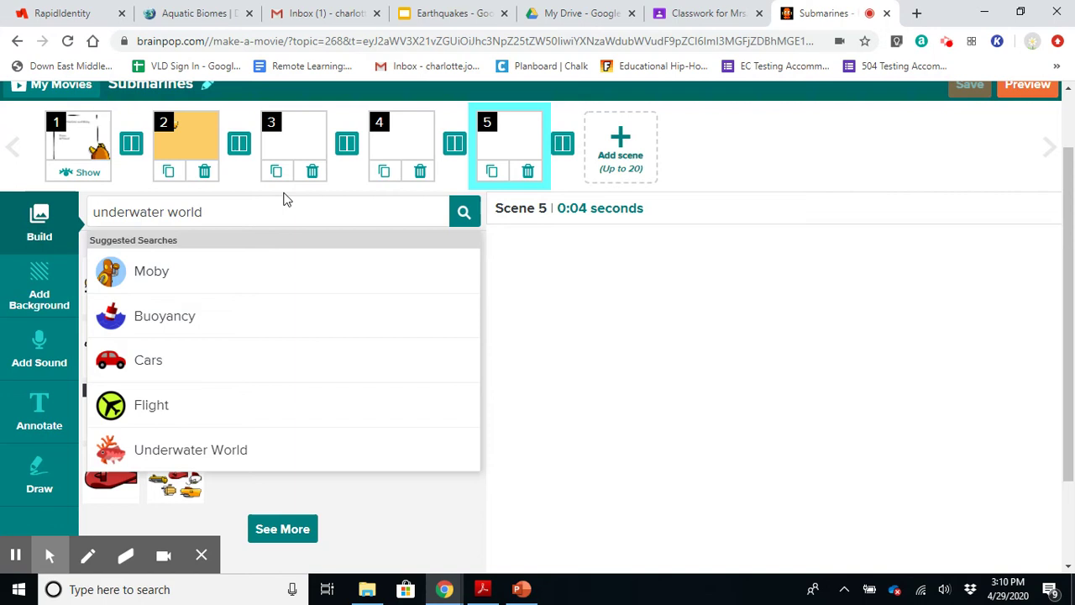
pyautogui.click(254, 458)
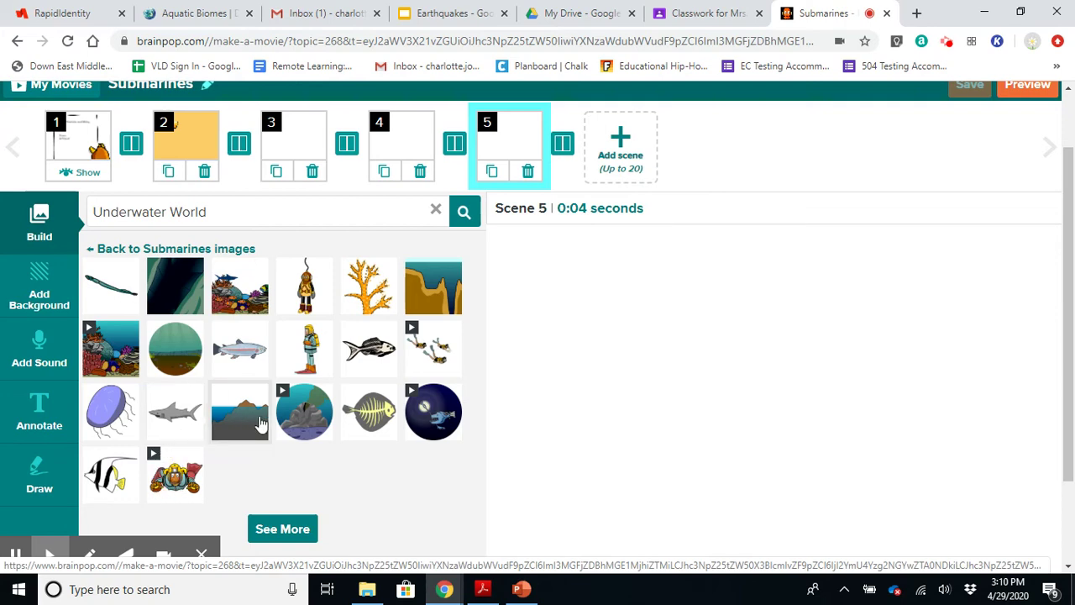
pyautogui.moveTo(304, 412); pyautogui.dragTo(608, 301)
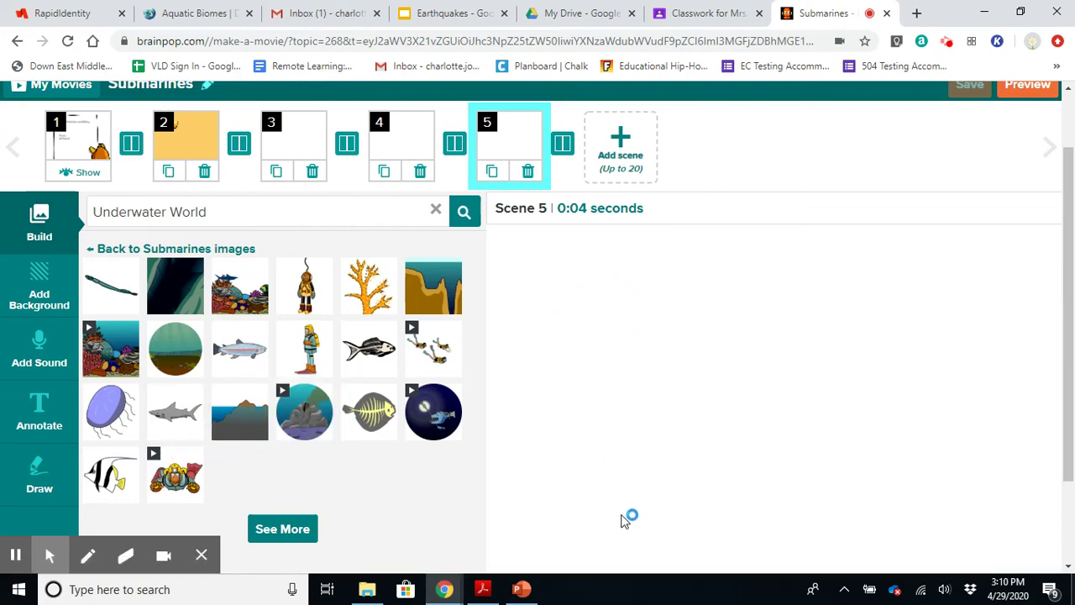
pyautogui.moveTo(607, 376); pyautogui.dragTo(621, 408)
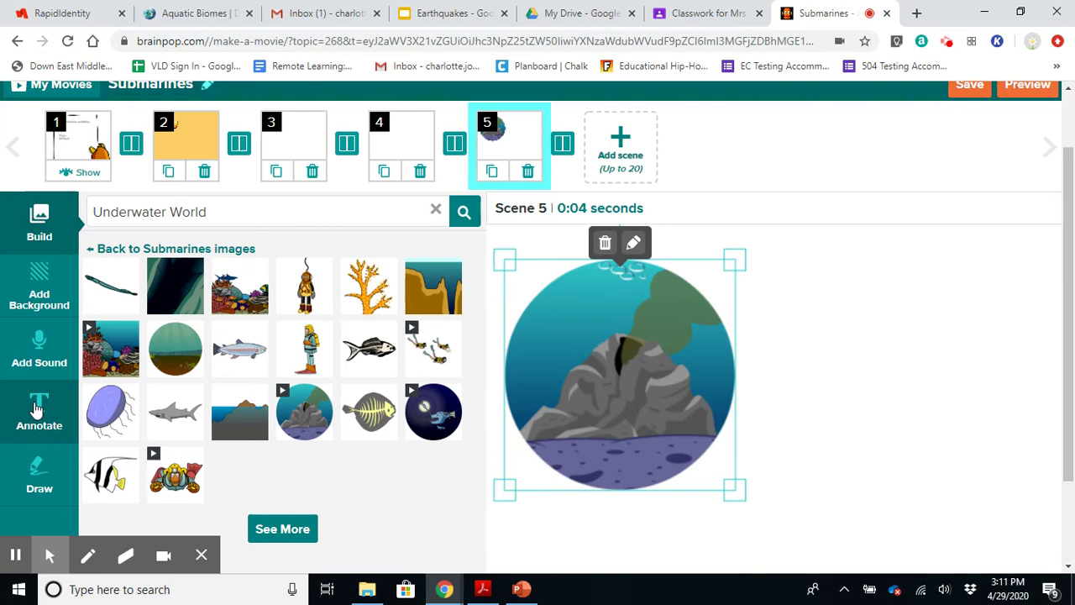
# Step: Add a plain text box and a black label to scene 5, and move the label below the vent image
pyautogui.click(47, 415)
pyautogui.click(217, 391)
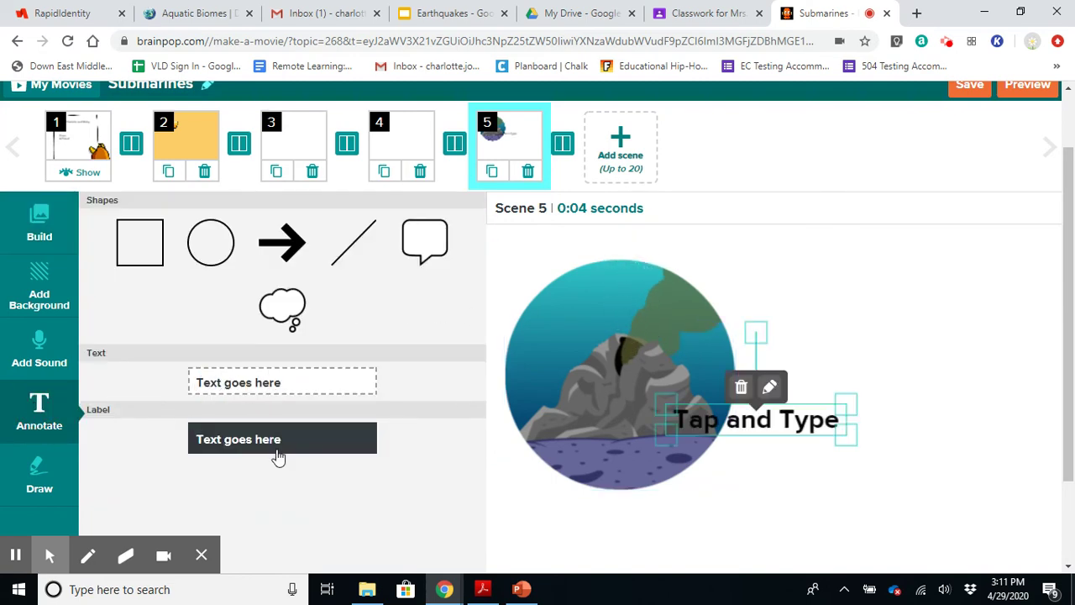
pyautogui.click(274, 441)
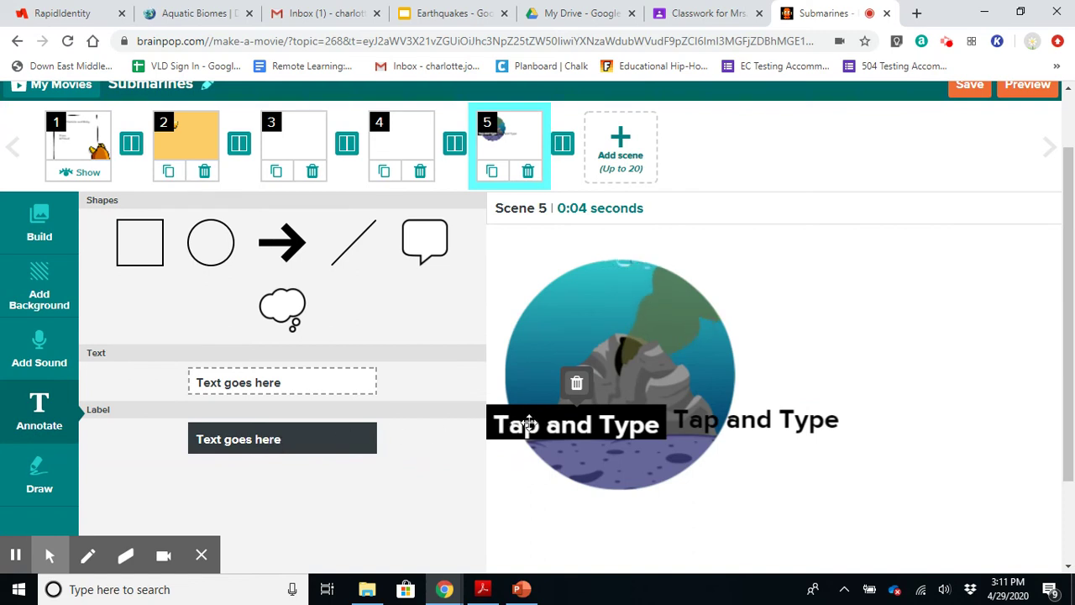
pyautogui.moveTo(523, 425); pyautogui.dragTo(528, 515)
# Step: Change the plain text in scene 5 to "Vent" and place a right-pointing arrow beside the upper part of the vent image
pyautogui.click(737, 423)
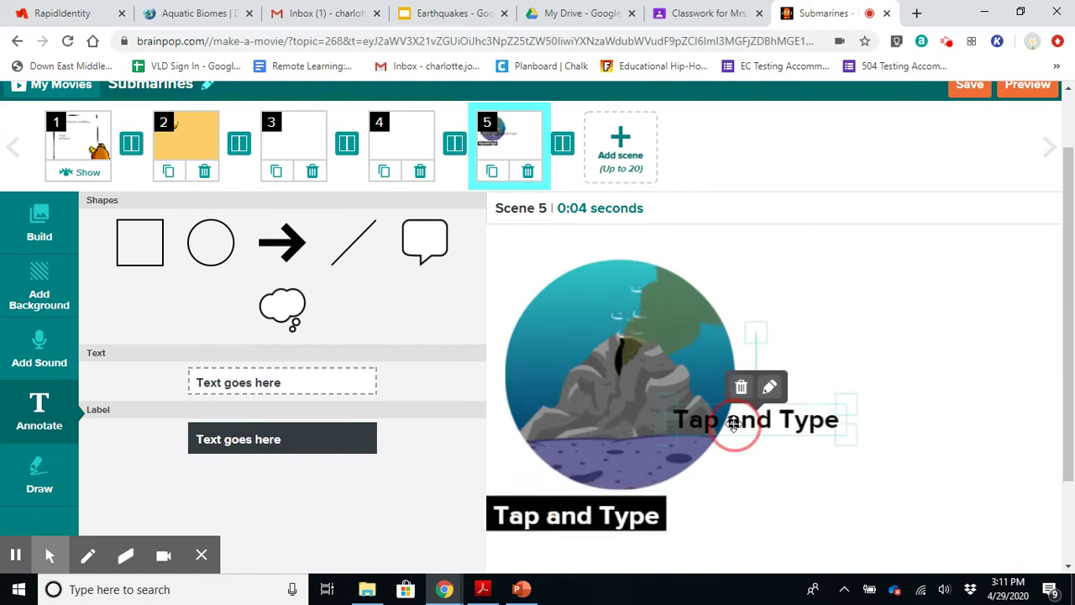
pyautogui.click(737, 419)
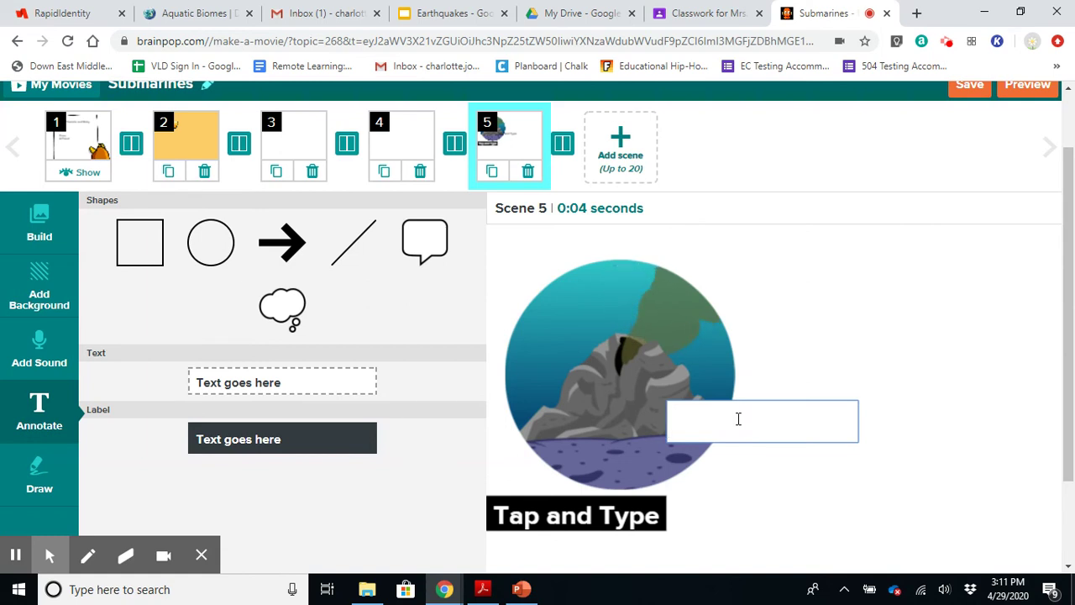
pyautogui.write('Vent')
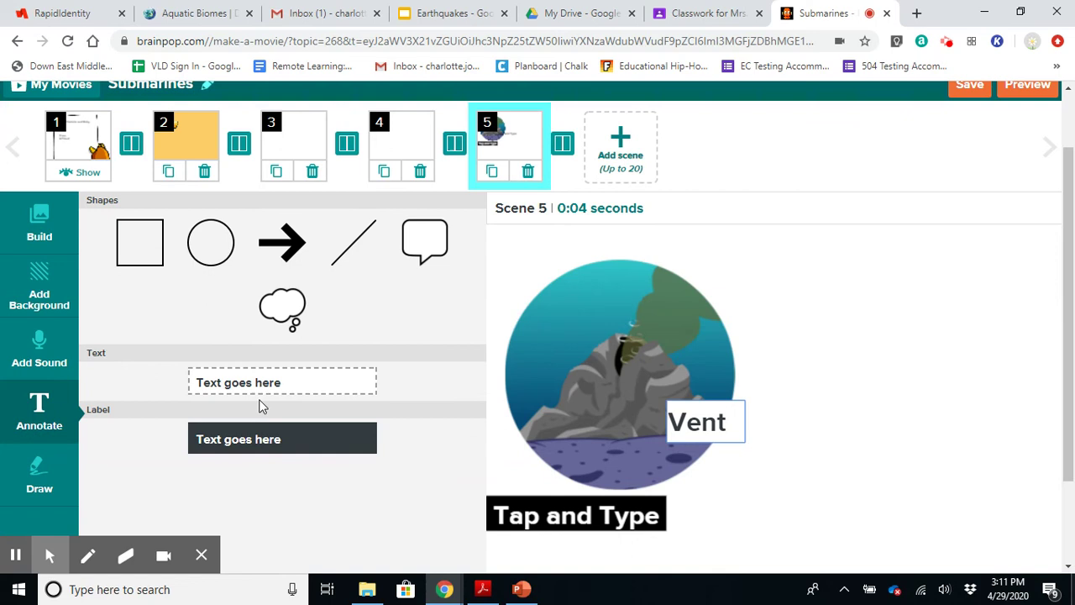
pyautogui.click(290, 235)
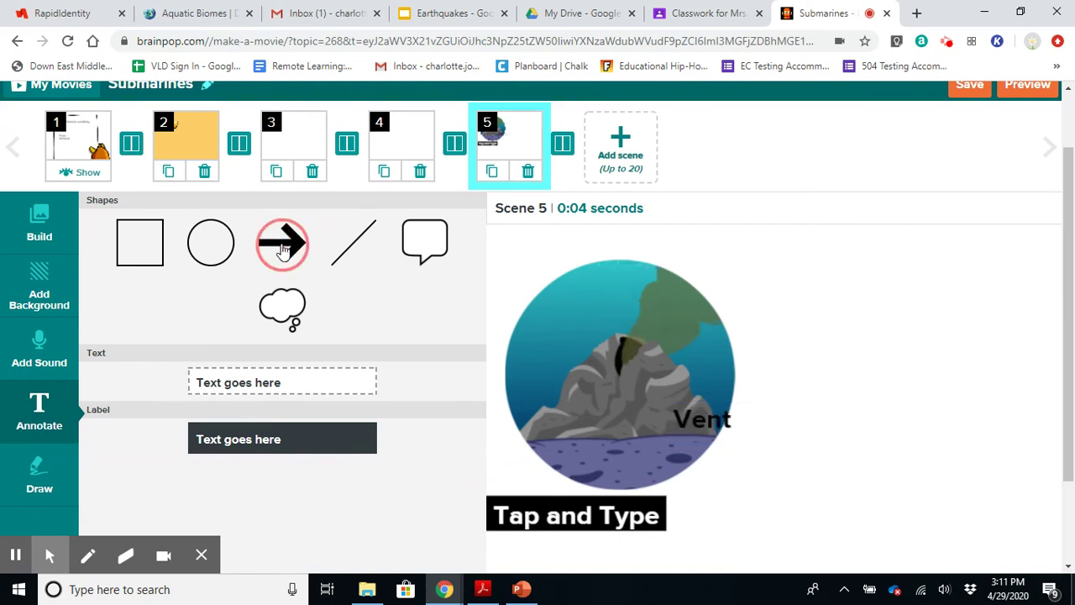
pyautogui.moveTo(597, 317); pyautogui.dragTo(784, 314)
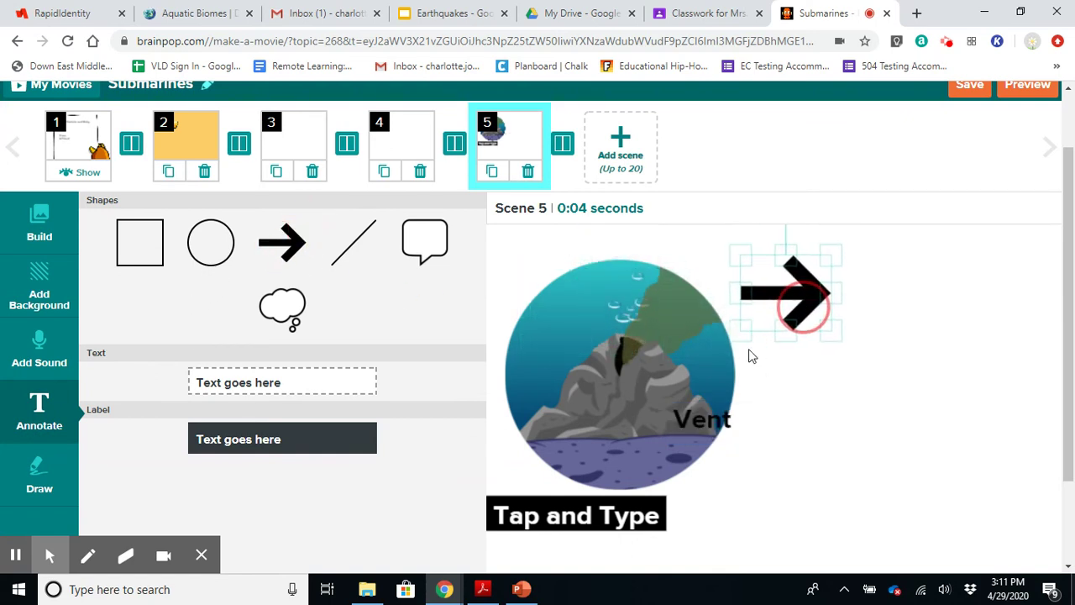
# Step: Save the Submarines movie, preview it through to scene 5, and close the preview
pyautogui.scroll(1, 735, 359)
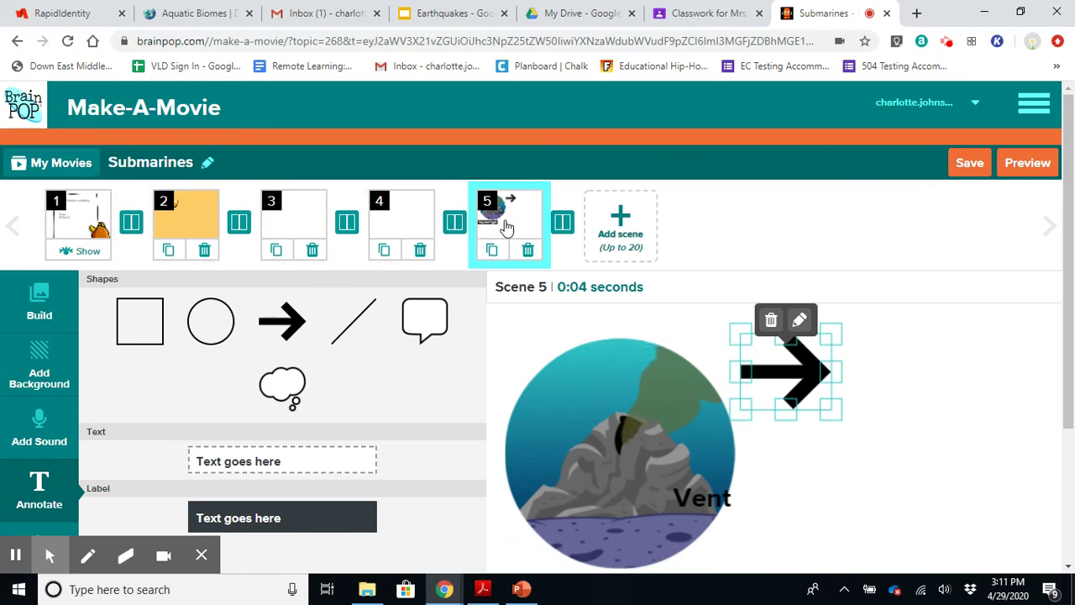
pyautogui.click(968, 162)
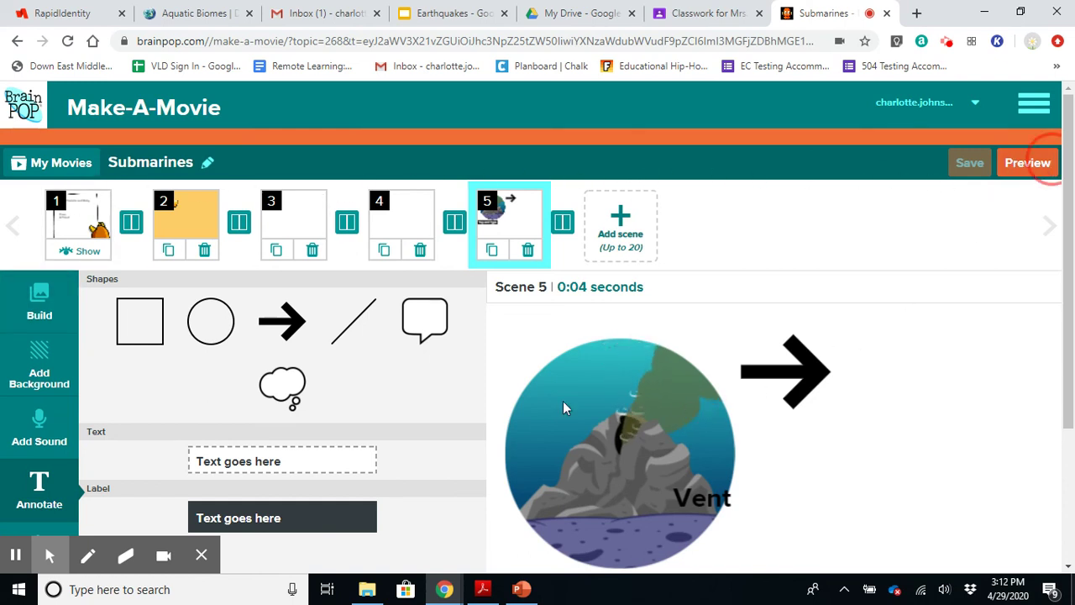
pyautogui.click(1027, 163)
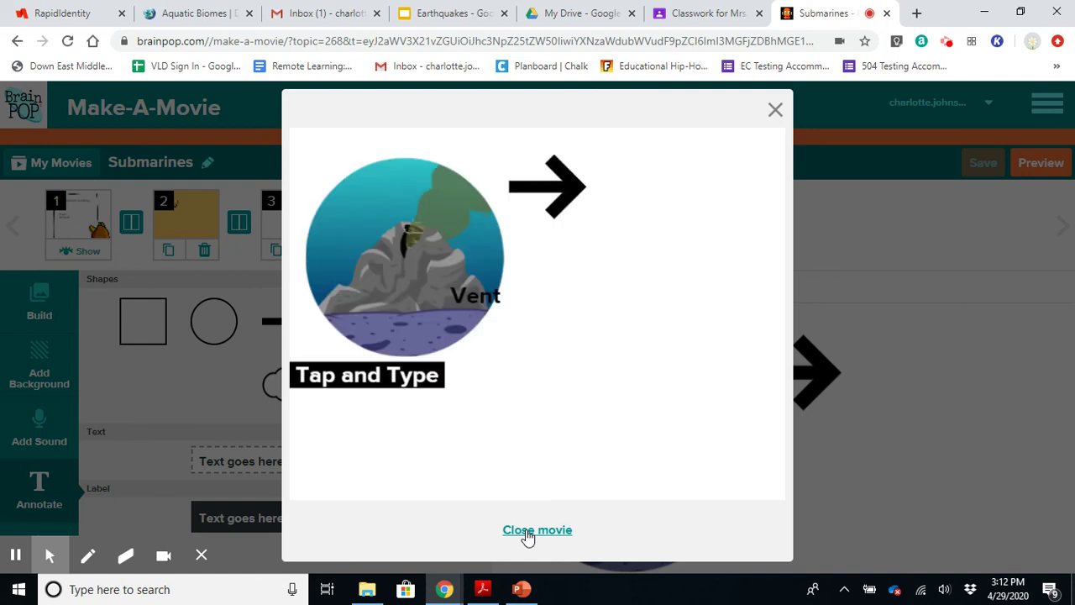
pyautogui.click(527, 533)
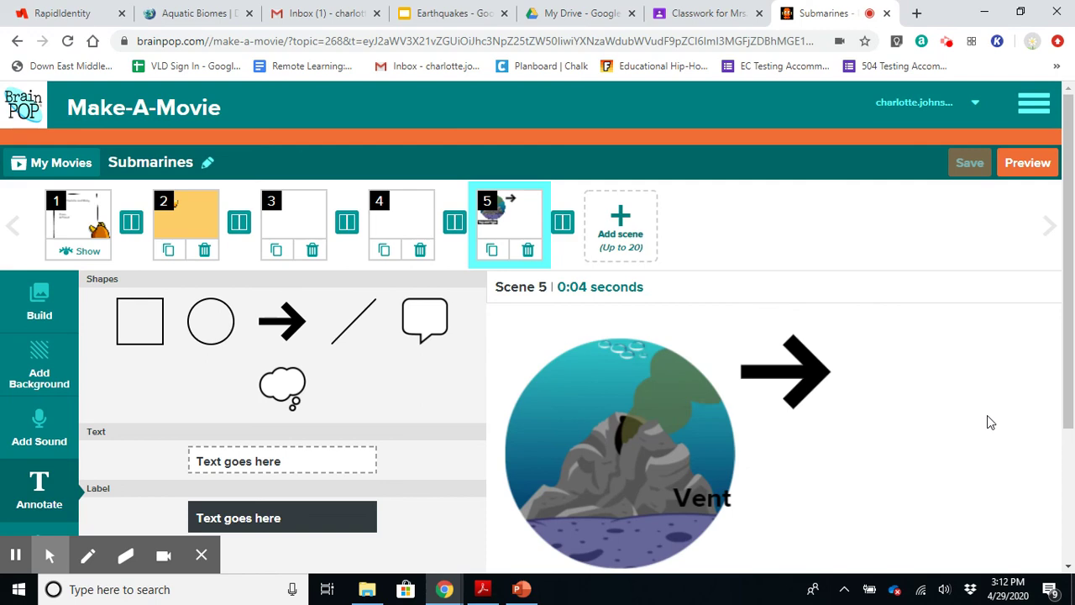
pyautogui.moveTo(1070, 252); pyautogui.dragTo(1073, 363)
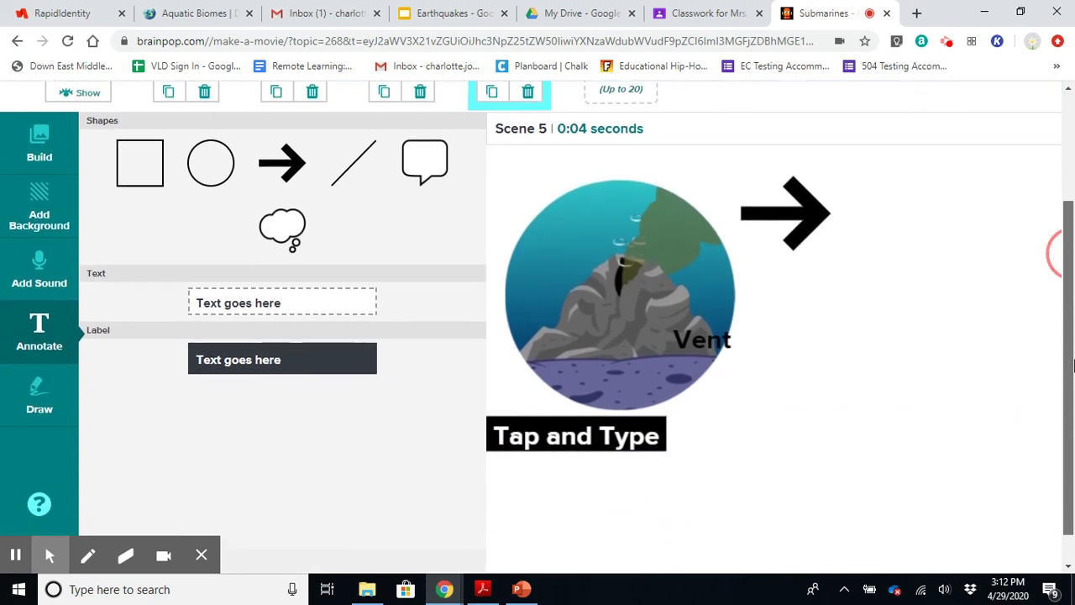
pyautogui.scroll(2, 1072, 363)
pyautogui.click(795, 238)
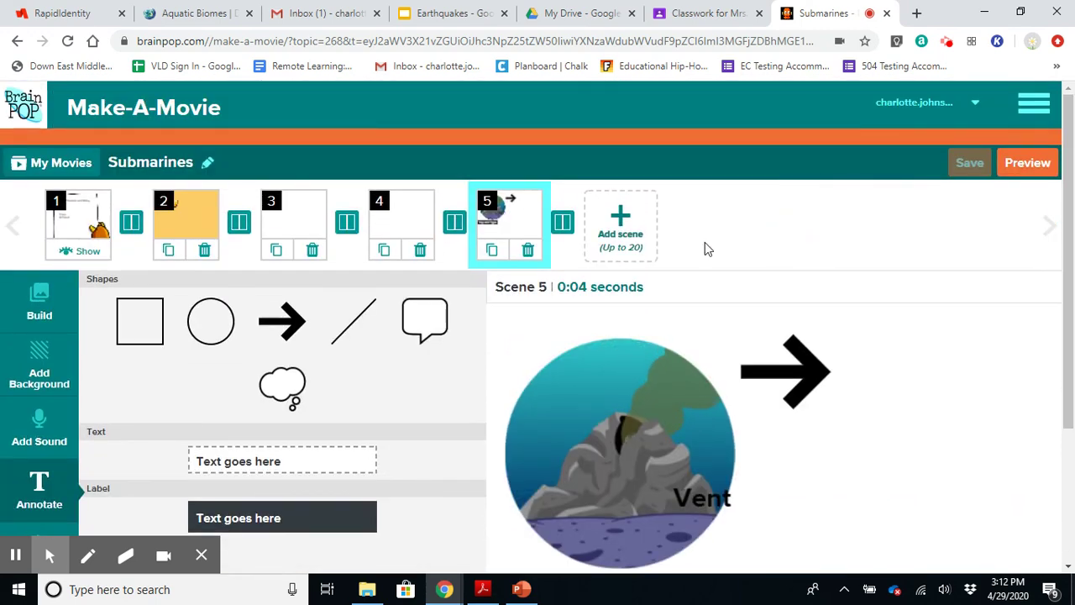